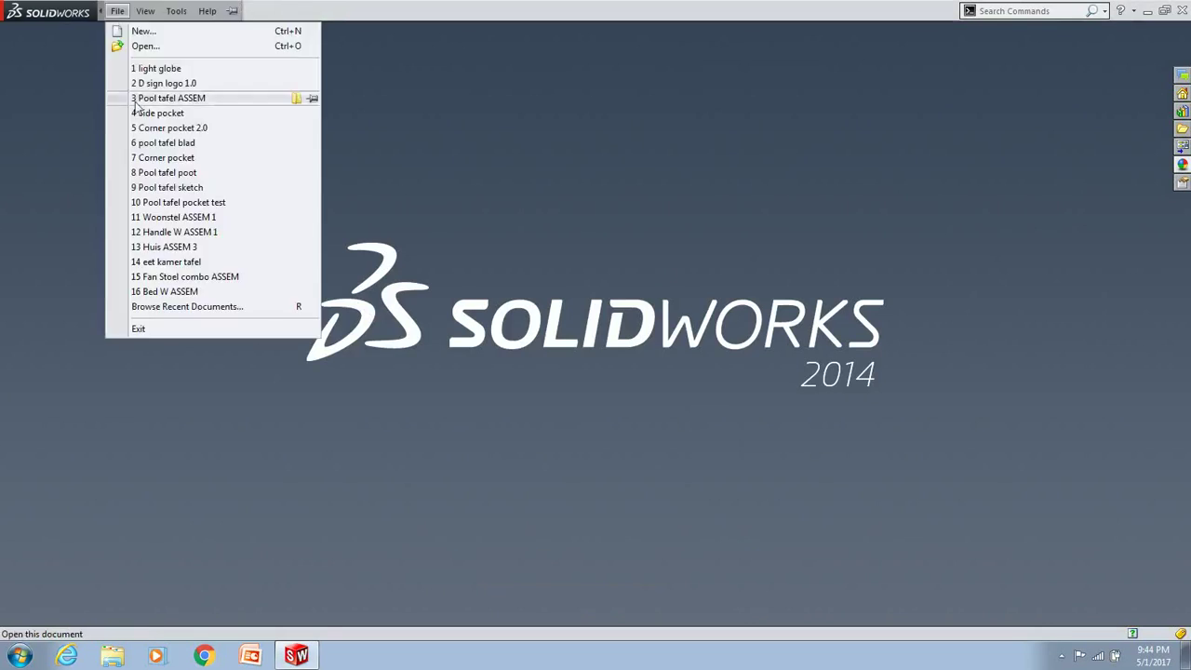
# - Create a new part and sketch a rectangle on the Top Plane with a 15 mm side
pyautogui.click(531, 485)
pyautogui.click(65, 84)
pyautogui.click(675, 335)
pyautogui.click(906, 172)
pyautogui.click(674, 253)
pyautogui.write('150.00')
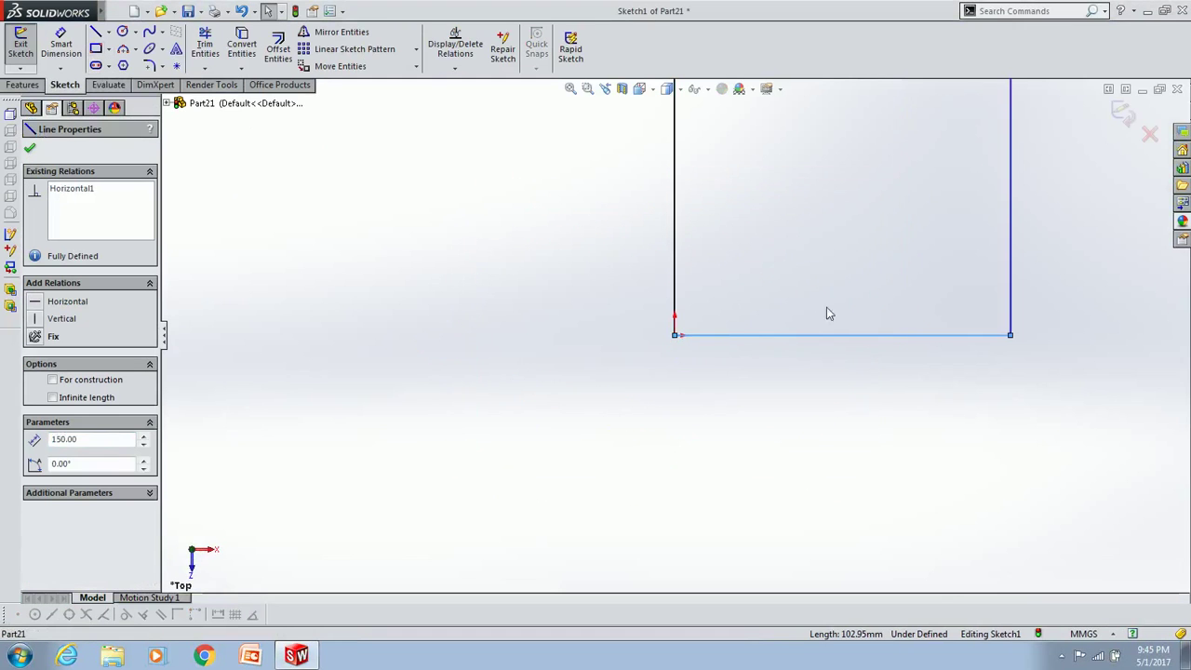
pyautogui.press('Return')
# - Extrude the rectangle 20 mm into a slab and begin a sketch on its top face
pyautogui.click(23, 85)
pyautogui.click(27, 48)
pyautogui.write('20')
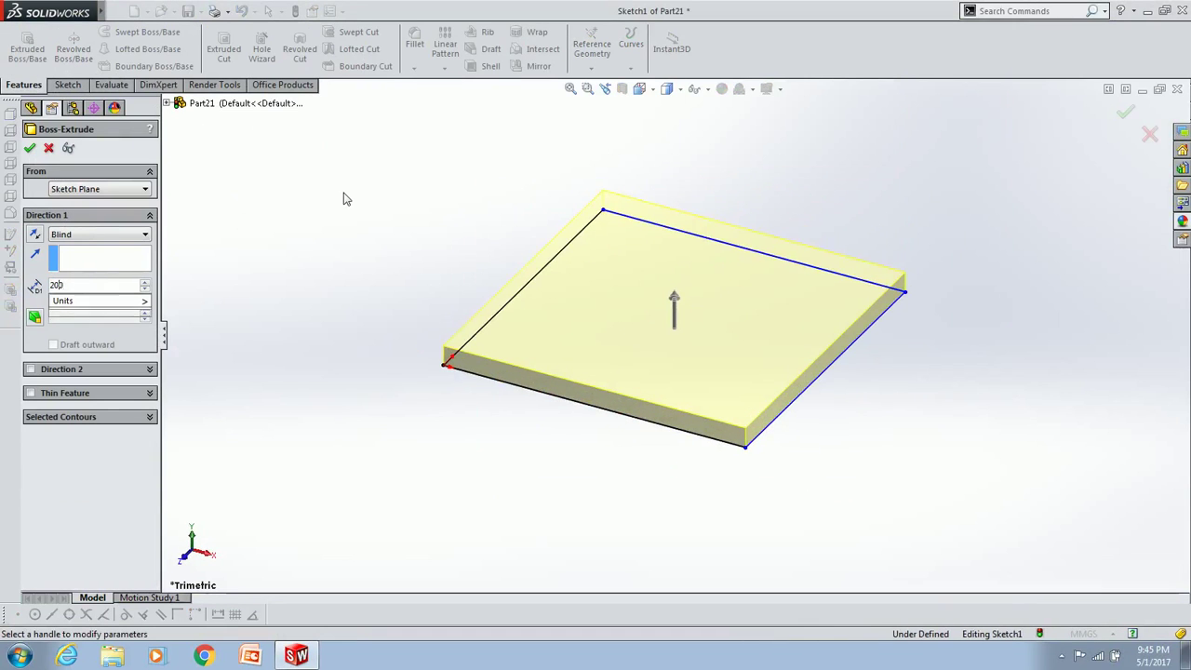
pyautogui.press('Return')
pyautogui.hotkey('ctrl', 'z')
pyautogui.click(27, 49)
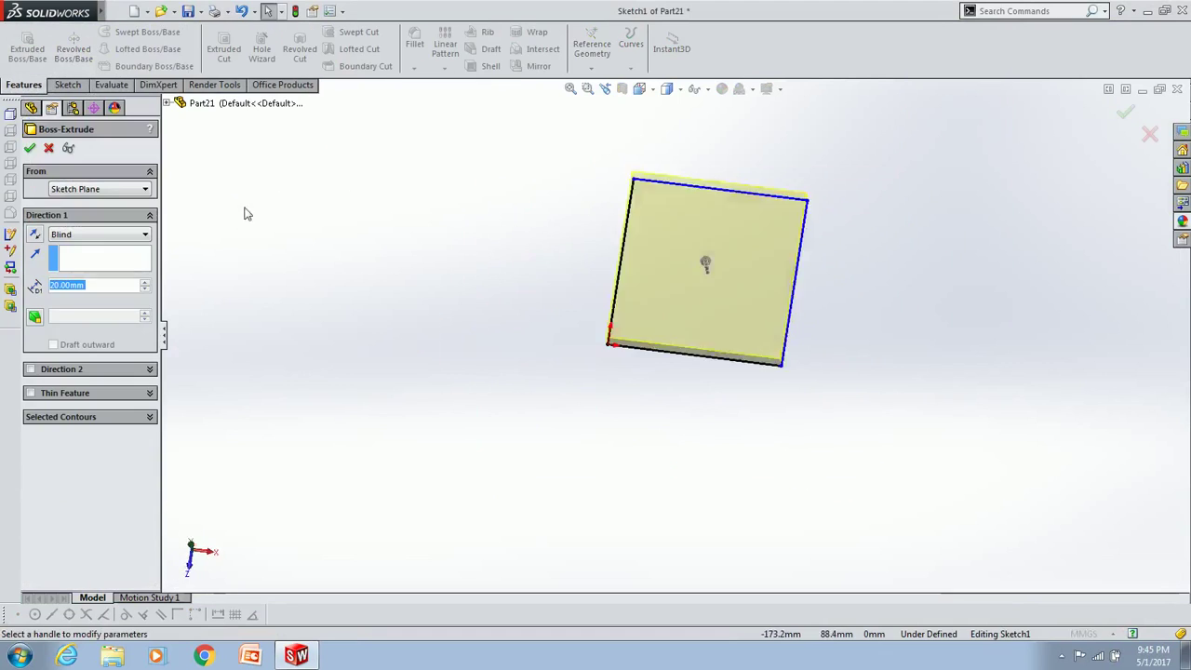
pyautogui.press('Return')
pyautogui.click(565, 310)
pyautogui.click(704, 311)
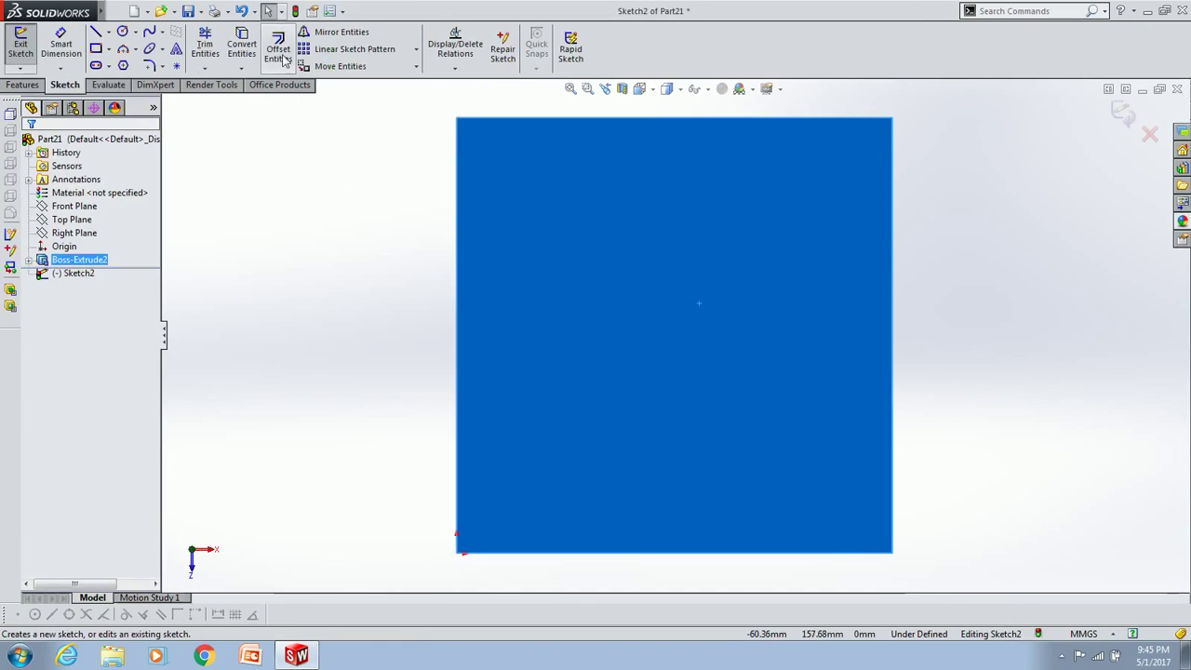
# - Offset the face outline 20 mm inward and extrude that square 20 mm as a merged block
pyautogui.click(278, 52)
pyautogui.click(144, 186)
pyautogui.click(30, 148)
pyautogui.click(23, 85)
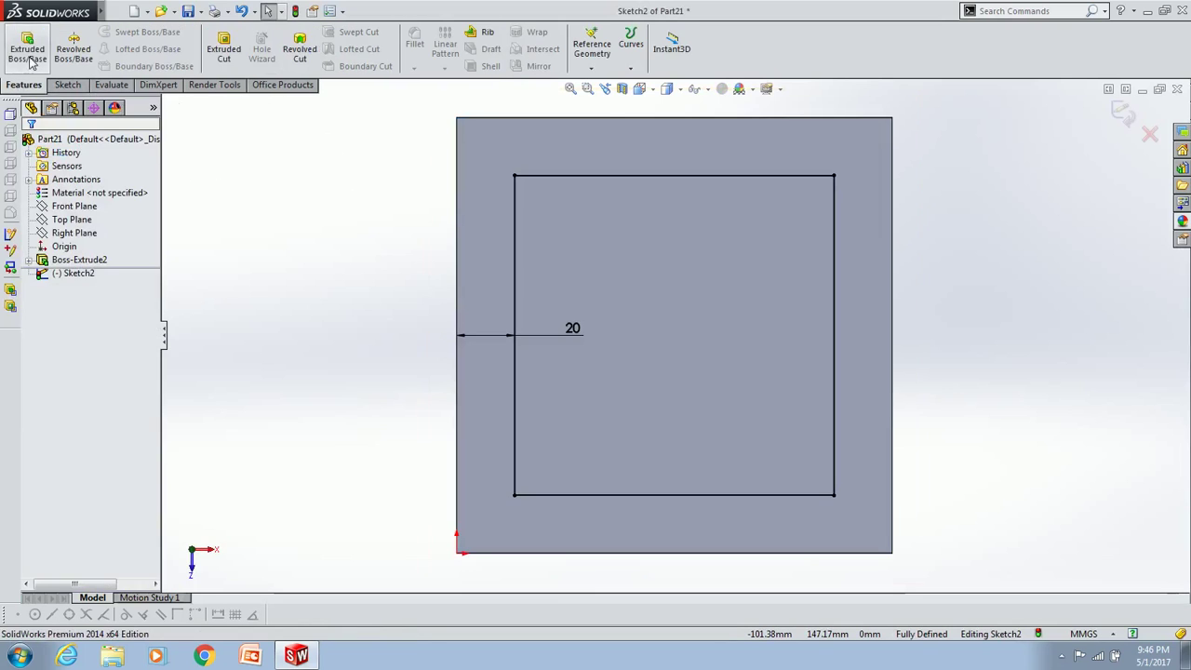
pyautogui.click(27, 48)
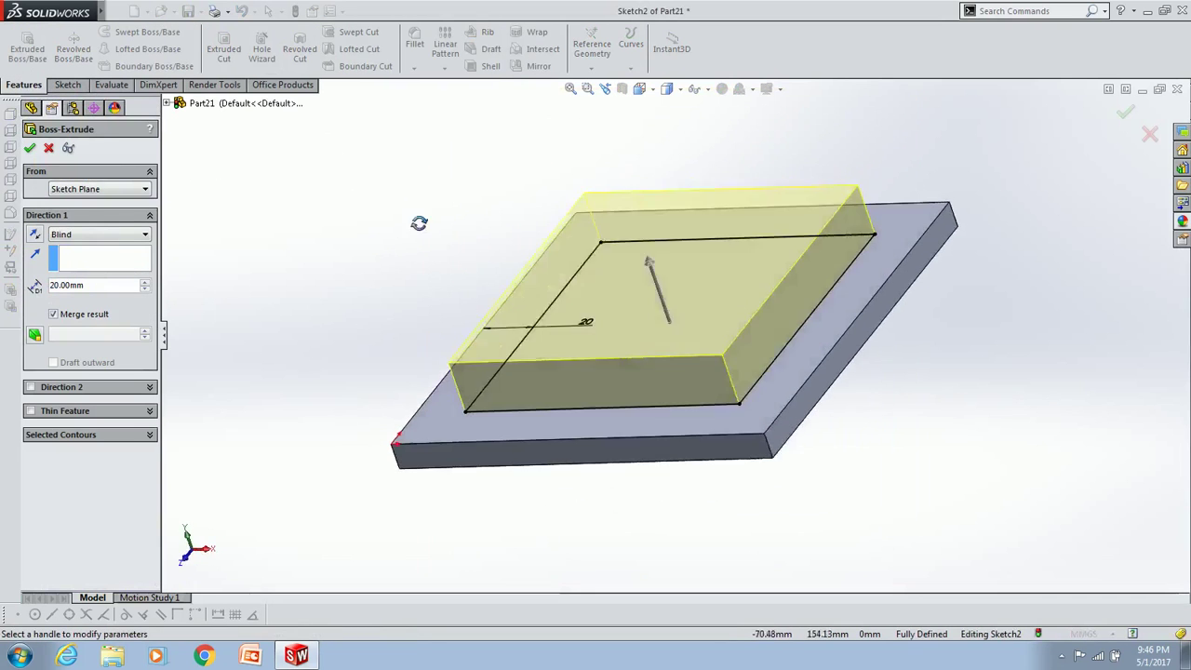
pyautogui.press('Return')
# - Start a 10 mm fillet on the raised block's edges
pyautogui.click(415, 43)
pyautogui.click(651, 399)
pyautogui.click(806, 352)
pyautogui.moveTo(806, 352); pyautogui.dragTo(707, 298, button='middle')
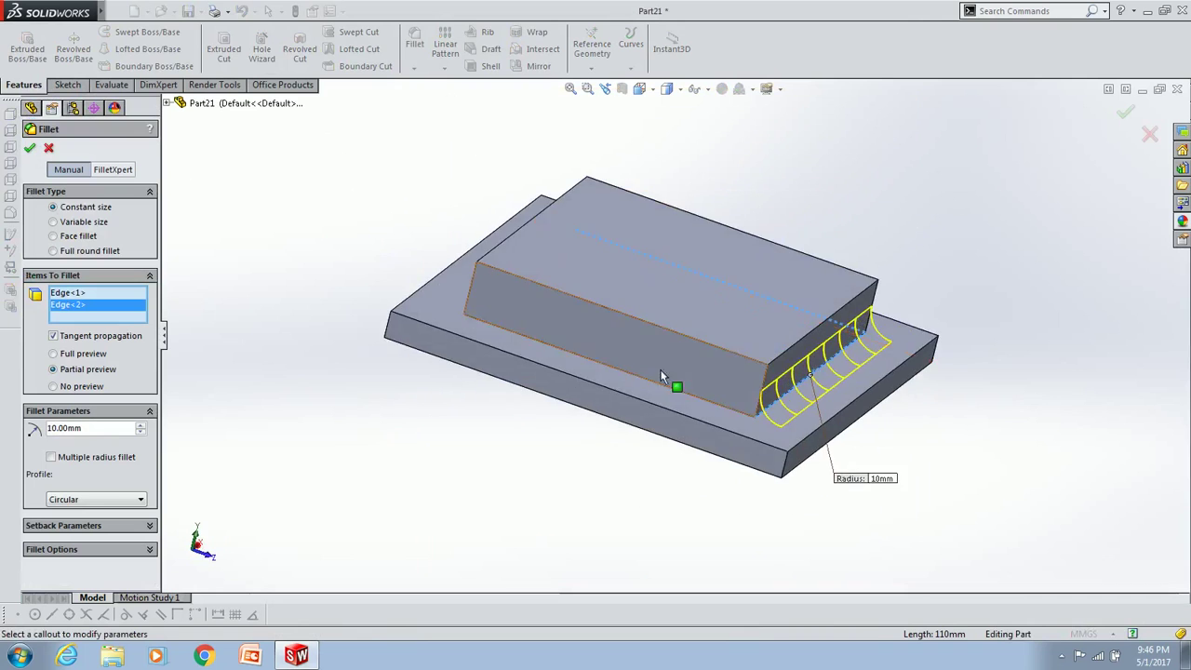
# - Fillet the remaining block edges and top face at 10 mm, then begin the slab edge fillet
pyautogui.click(797, 266)
pyautogui.press('Return')
pyautogui.moveTo(589, 254); pyautogui.dragTo(651, 354, button='middle')
pyautogui.click(414, 44)
pyautogui.click(652, 270)
pyautogui.press('Return')
pyautogui.press('Return')
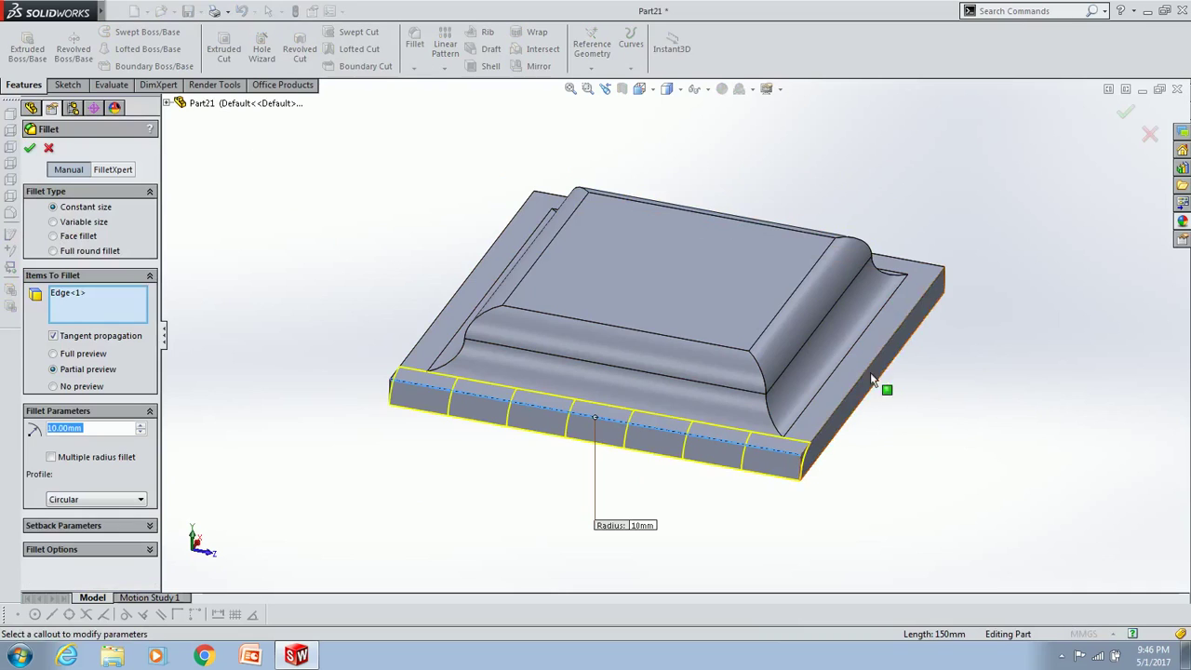
pyautogui.write('5')
pyautogui.press('Return')
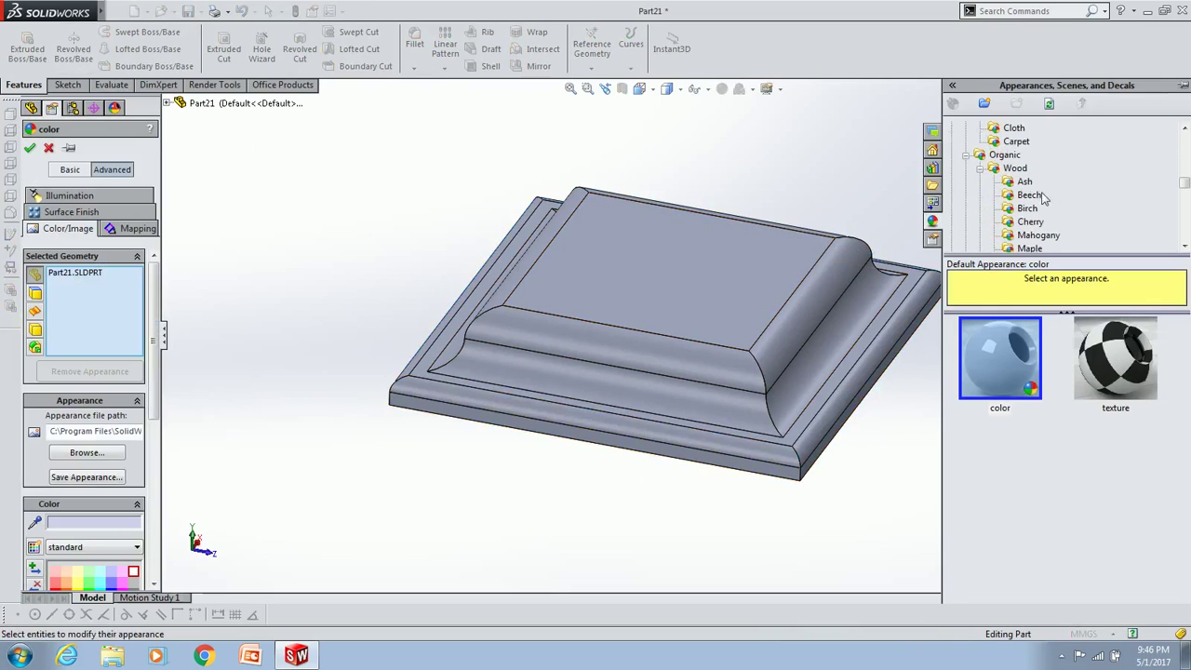
# - Apply the satin finished teak 2d appearance to the base and save it as Base1
pyautogui.click(1028, 210)
pyautogui.click(1115, 358)
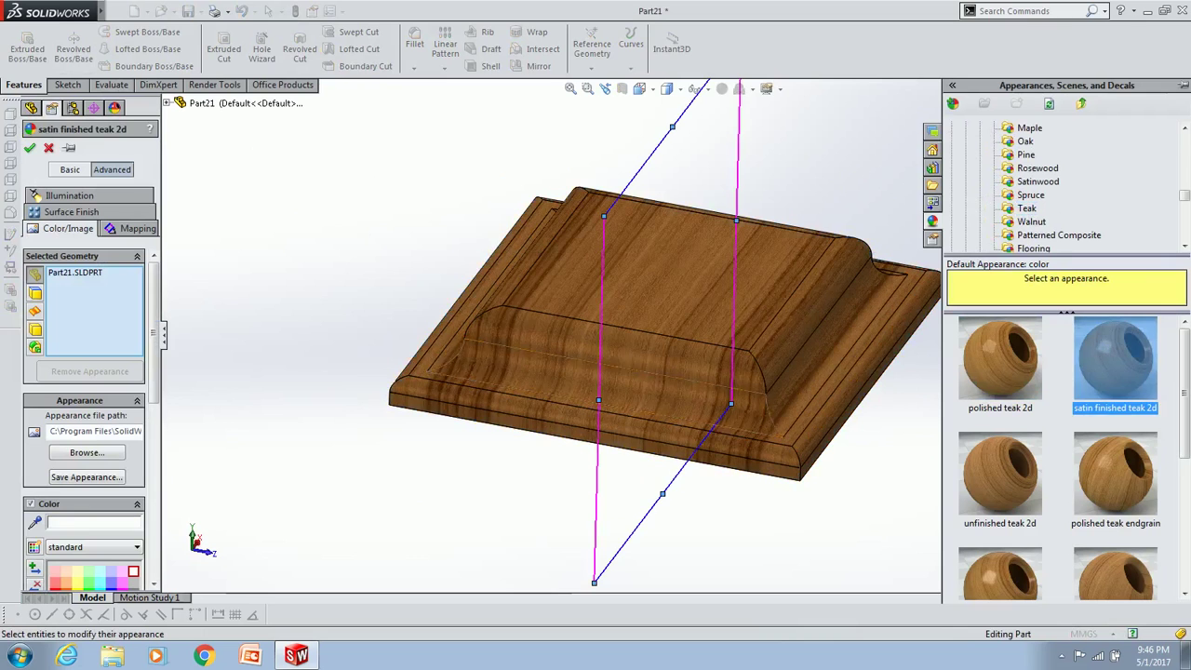
pyautogui.click(30, 147)
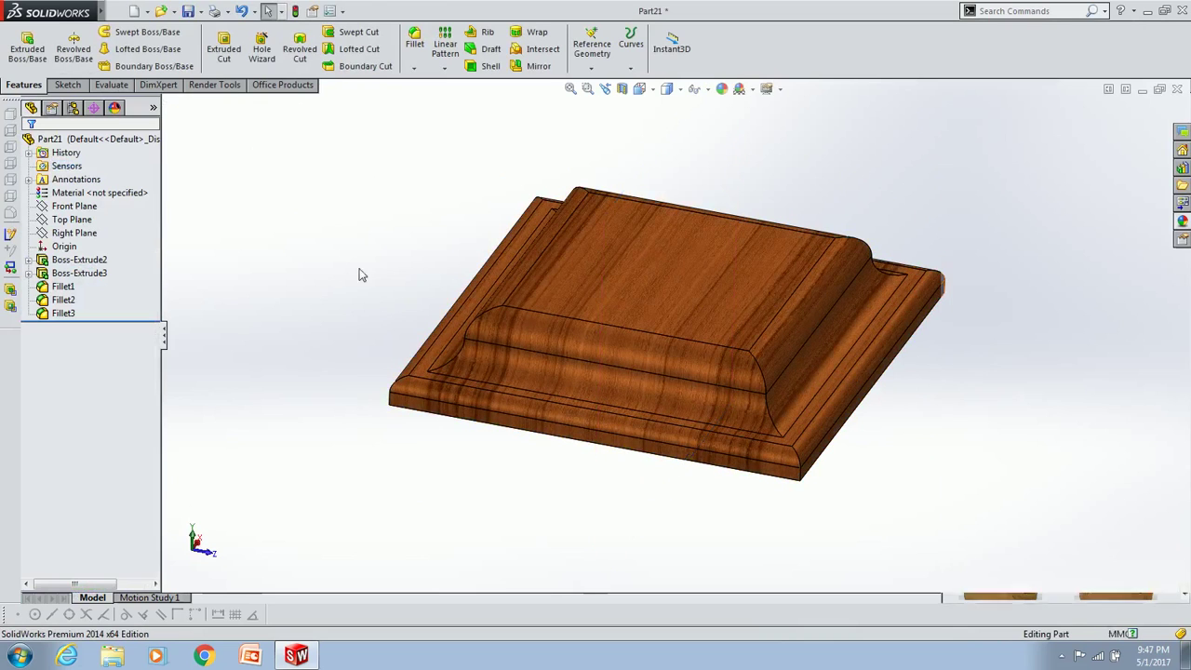
pyautogui.hotkey('ctrl', 's')
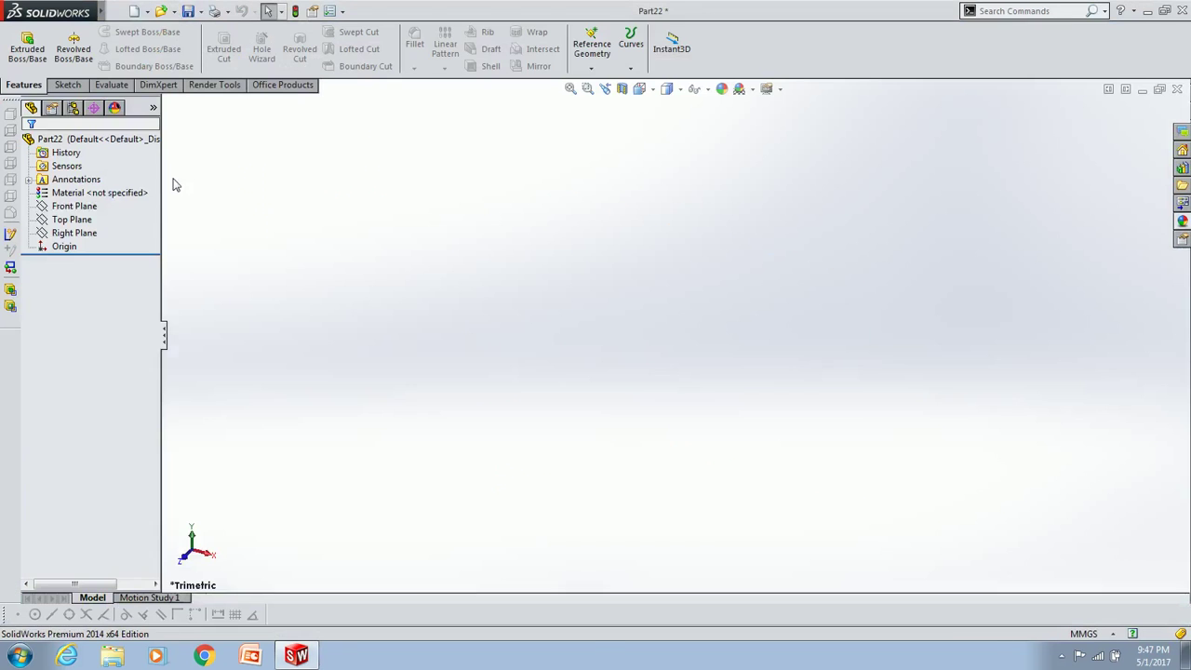
# - Sketch a Front Plane rectangle with an 85 mm side and extrude it into a block
pyautogui.click(675, 335)
pyautogui.click(898, 186)
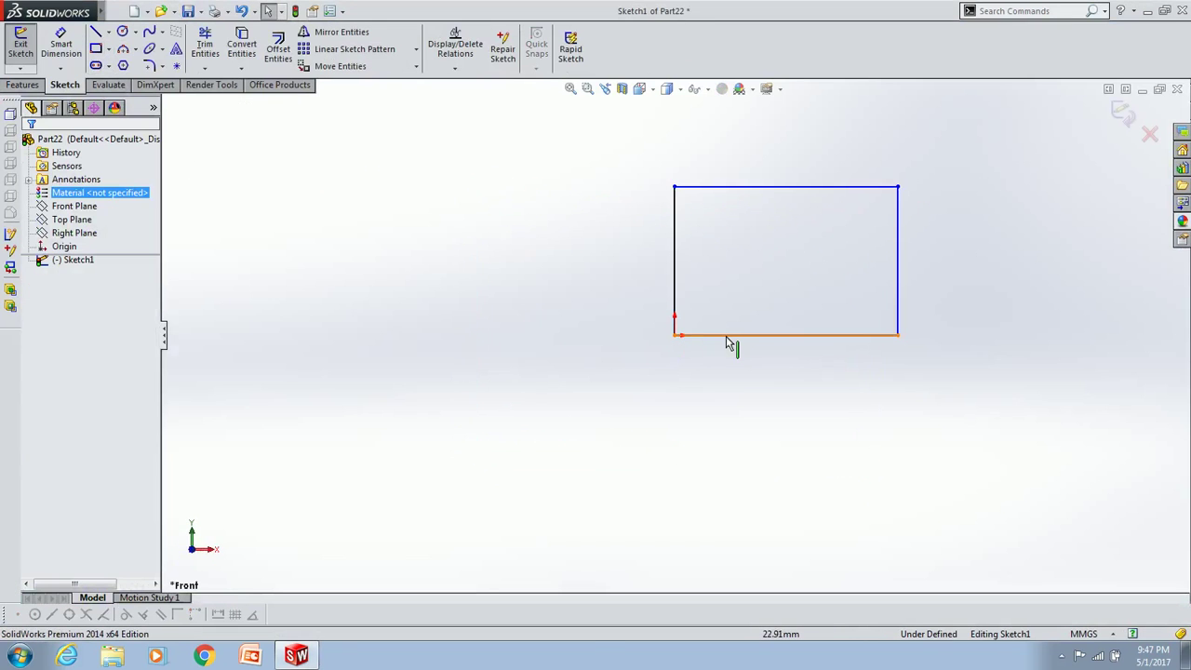
pyautogui.click(677, 294)
pyautogui.write('85')
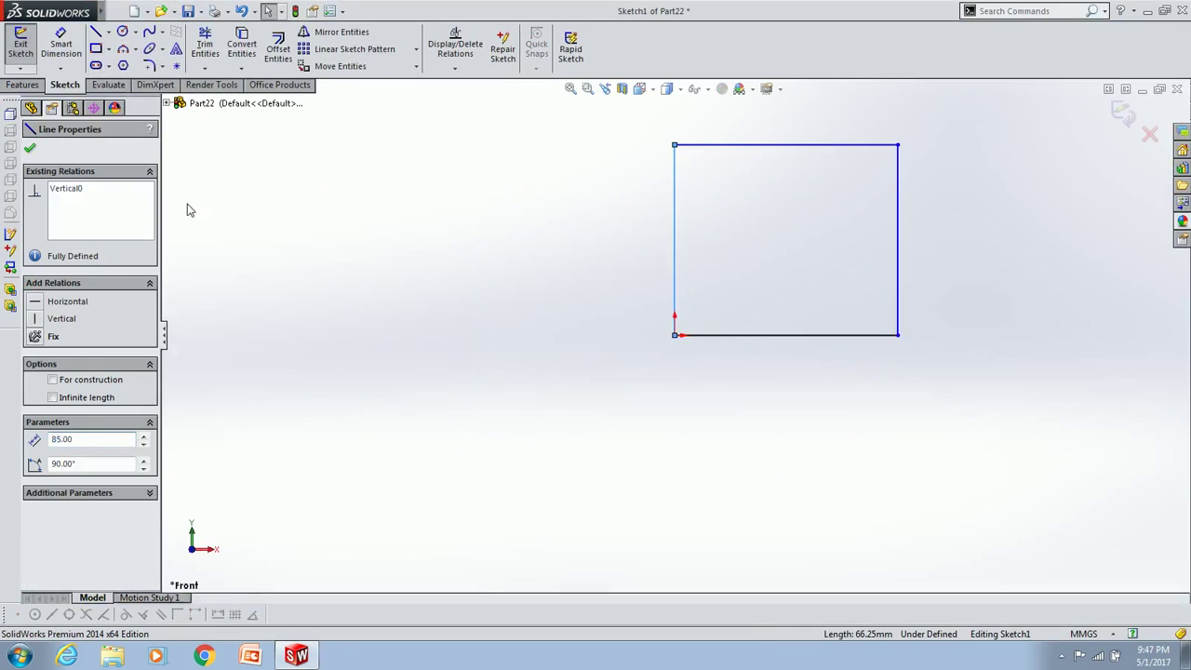
pyautogui.click(187, 209)
pyautogui.click(24, 85)
pyautogui.click(27, 47)
pyautogui.press('Return')
# - Map the wooden-post photo from the Shapes folder onto the block's front face
pyautogui.hotkey('ctrl', '1')
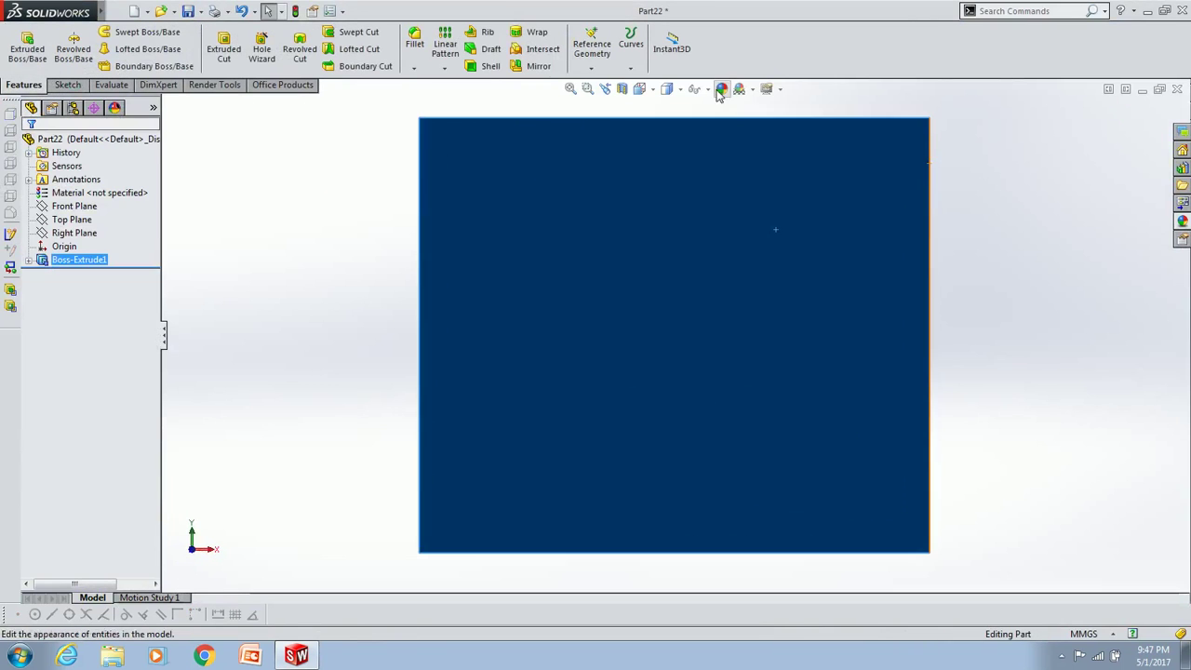
pyautogui.click(718, 91)
pyautogui.click(1000, 358)
pyautogui.click(87, 542)
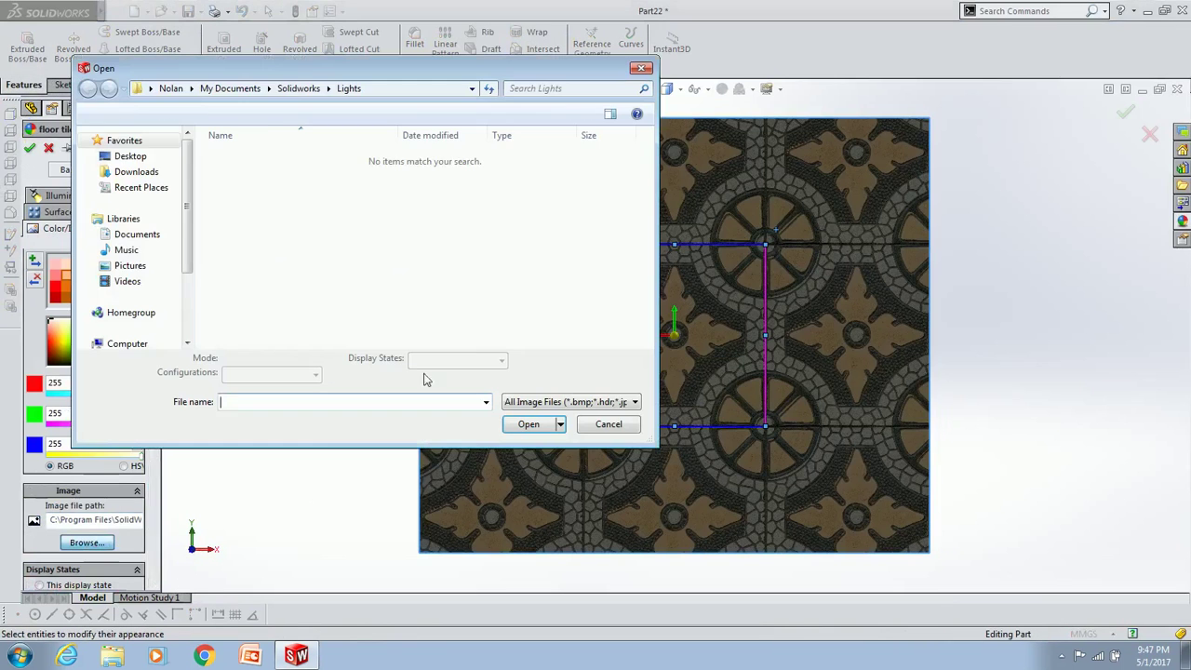
pyautogui.doubleClick(332, 300)
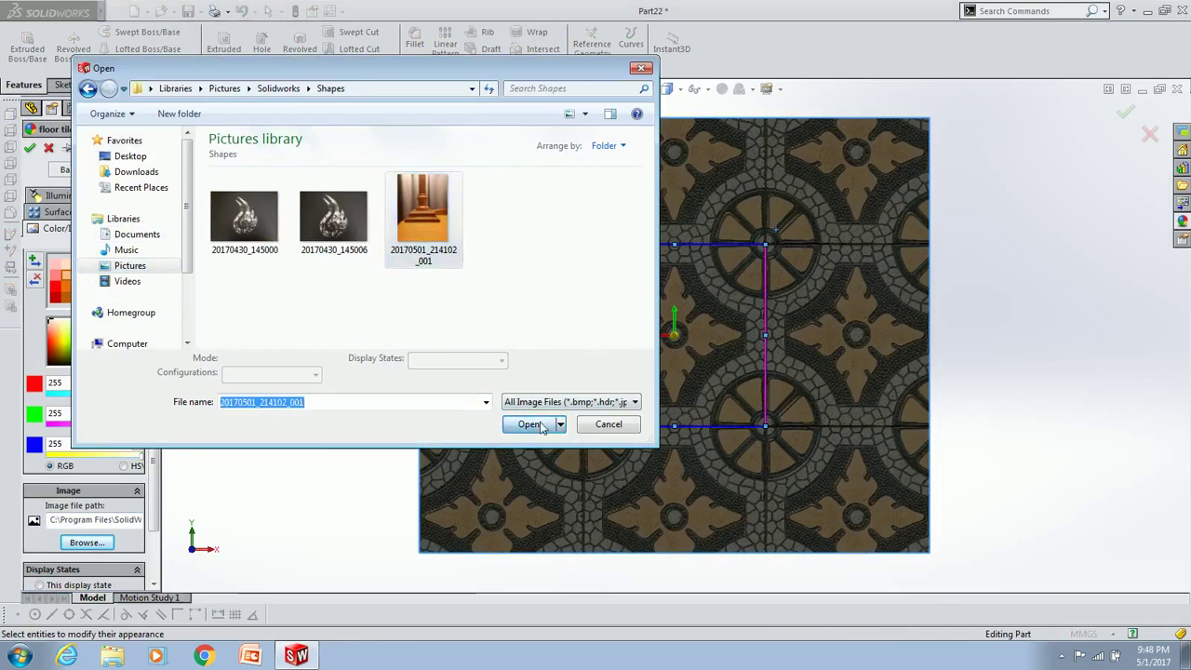
pyautogui.doubleClick(420, 279)
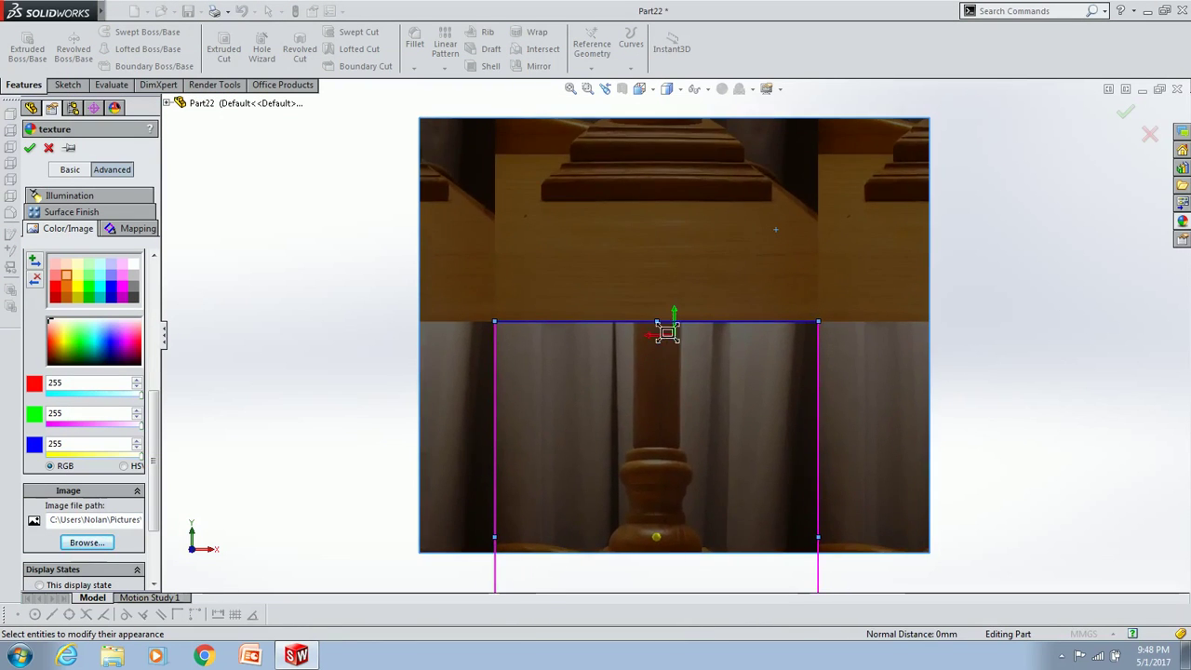
# - Stretch the photo mapping to fit the post's full height and width, and accept it
pyautogui.scroll(5, 716, 333)
pyautogui.moveTo(684, 192); pyautogui.dragTo(683, 186)
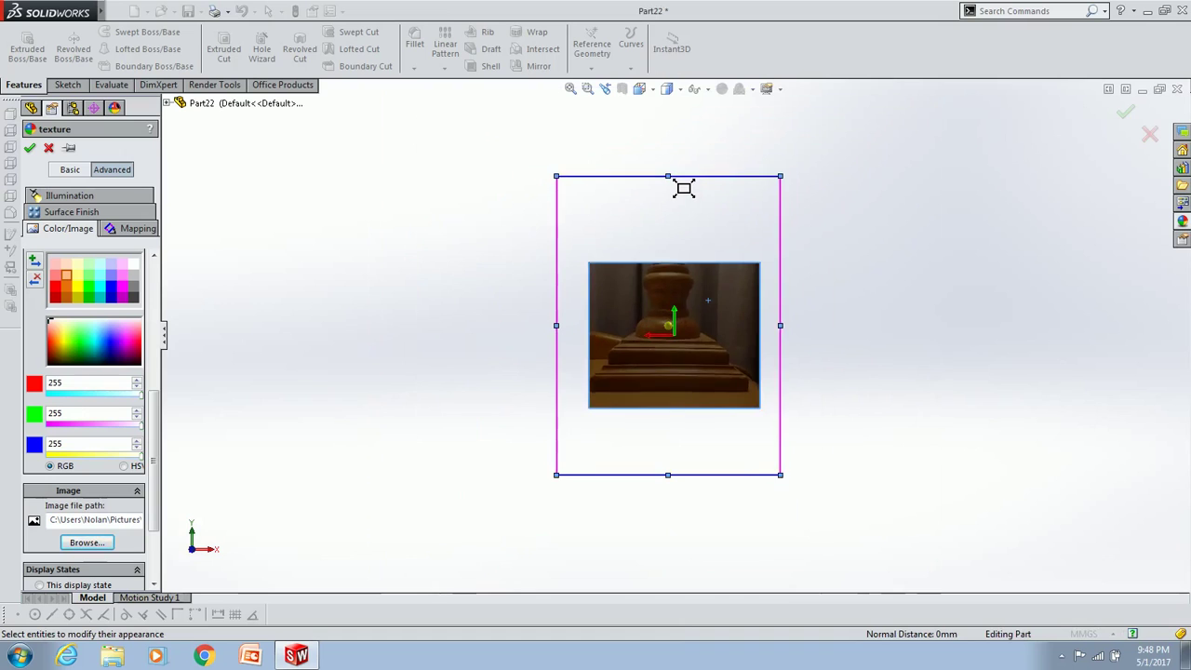
pyautogui.moveTo(680, 494); pyautogui.dragTo(697, 615)
pyautogui.moveTo(668, 175); pyautogui.dragTo(689, 122)
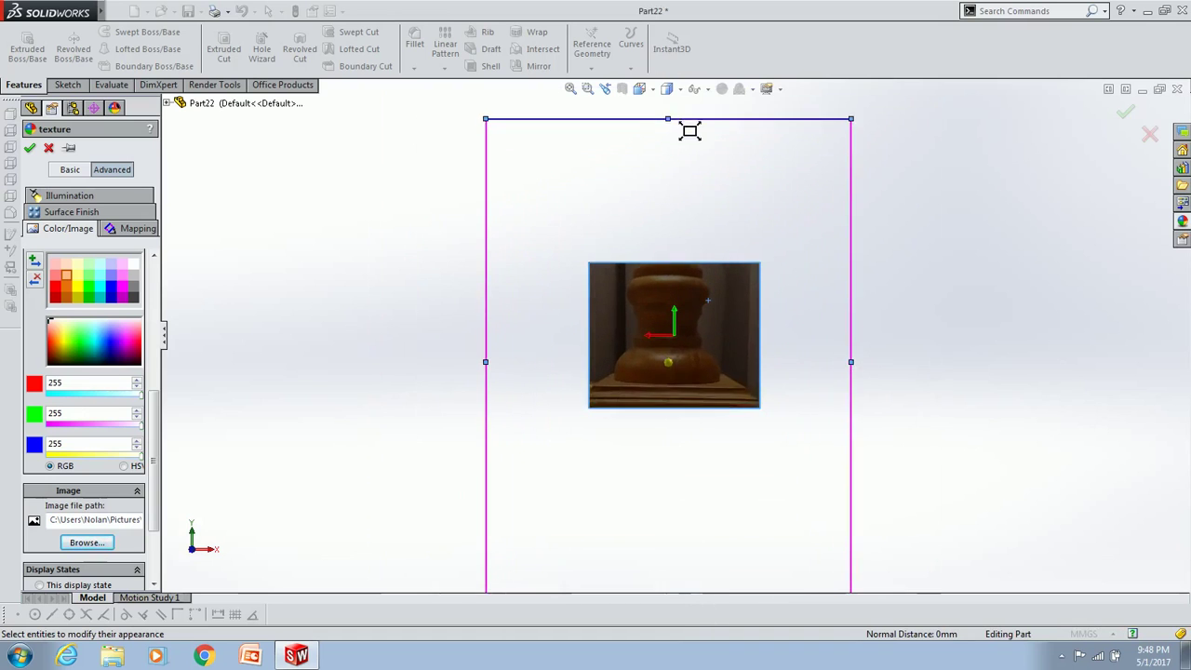
pyautogui.moveTo(686, 574); pyautogui.dragTo(686, 606)
pyautogui.moveTo(847, 395); pyautogui.dragTo(878, 386)
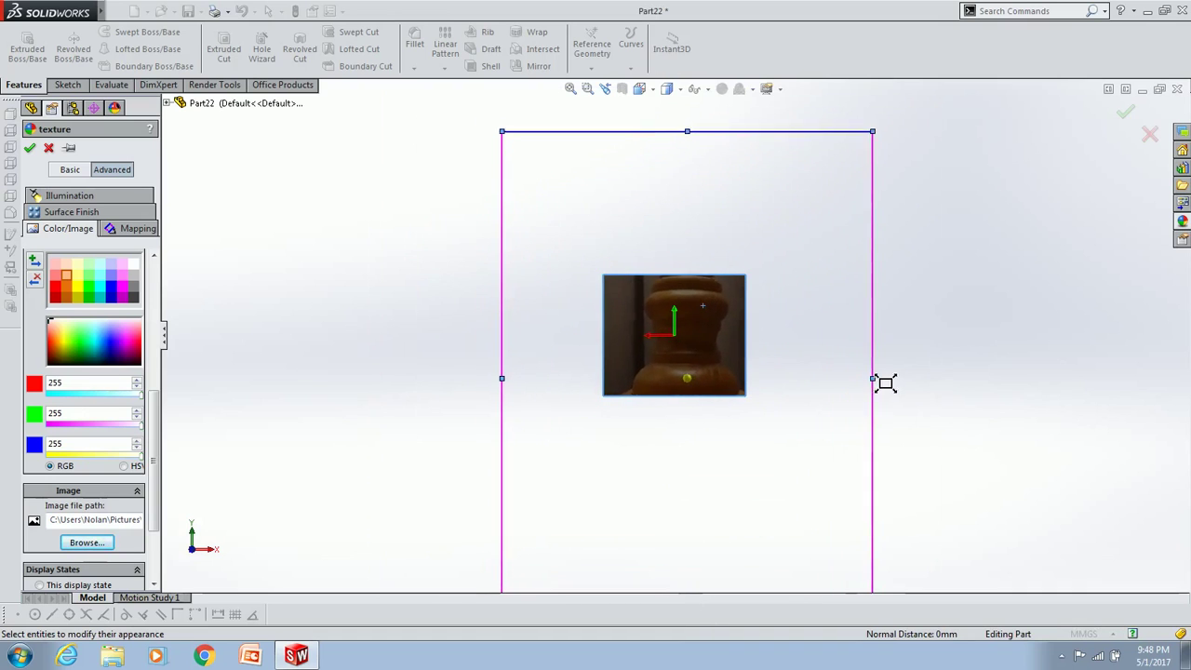
pyautogui.press('Return')
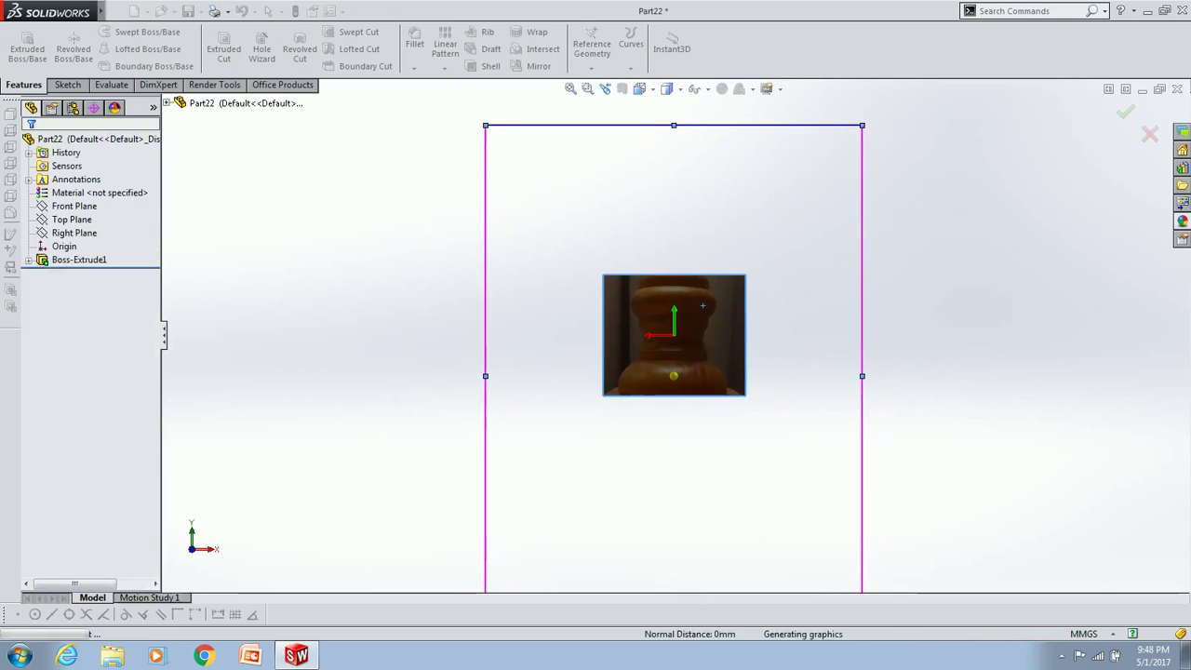
pyautogui.click(754, 350)
# - Trace the post's top edge with a line and a spline down to the bottom of the bulge
pyautogui.press('l')
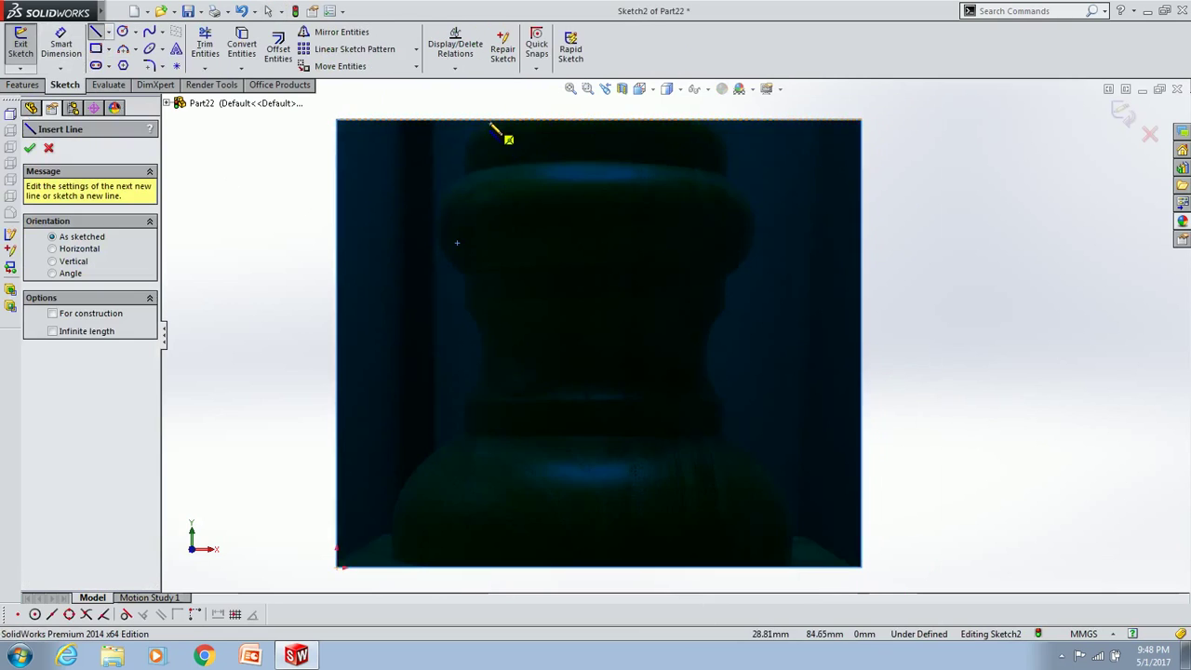
pyautogui.click(598, 119)
pyautogui.click(590, 120)
pyautogui.press('Escape')
pyautogui.press('Escape')
pyautogui.click(149, 30)
pyautogui.scroll(-5, 522, 121)
pyautogui.click(501, 141)
pyautogui.click(550, 147)
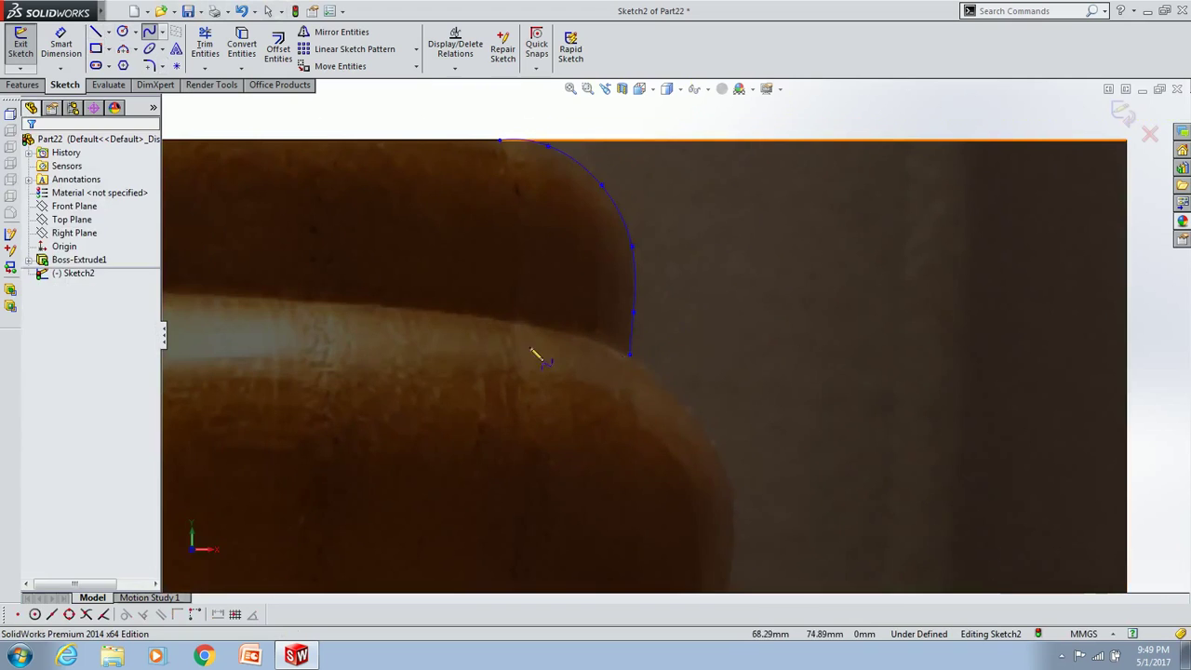
pyautogui.click(670, 385)
pyautogui.click(709, 437)
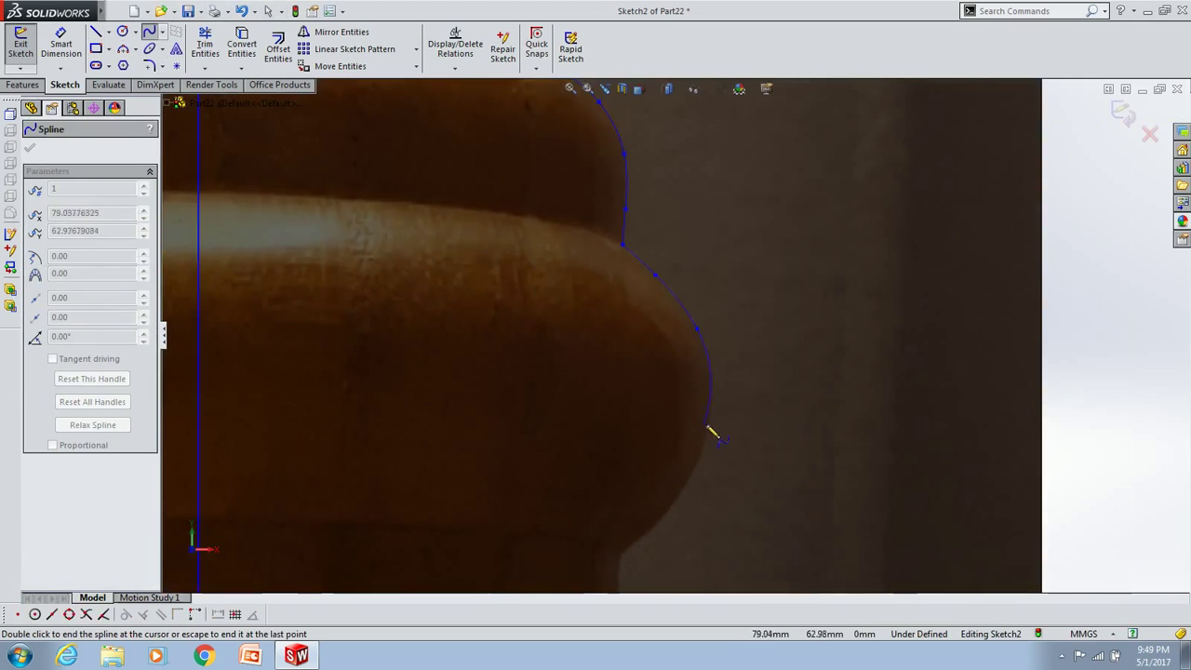
pyautogui.doubleClick(626, 561)
# - Add a short vertical line and a spline following the post around the bulge
pyautogui.scroll(-3, 699, 245)
pyautogui.press('l')
pyautogui.click(705, 227)
pyautogui.click(706, 323)
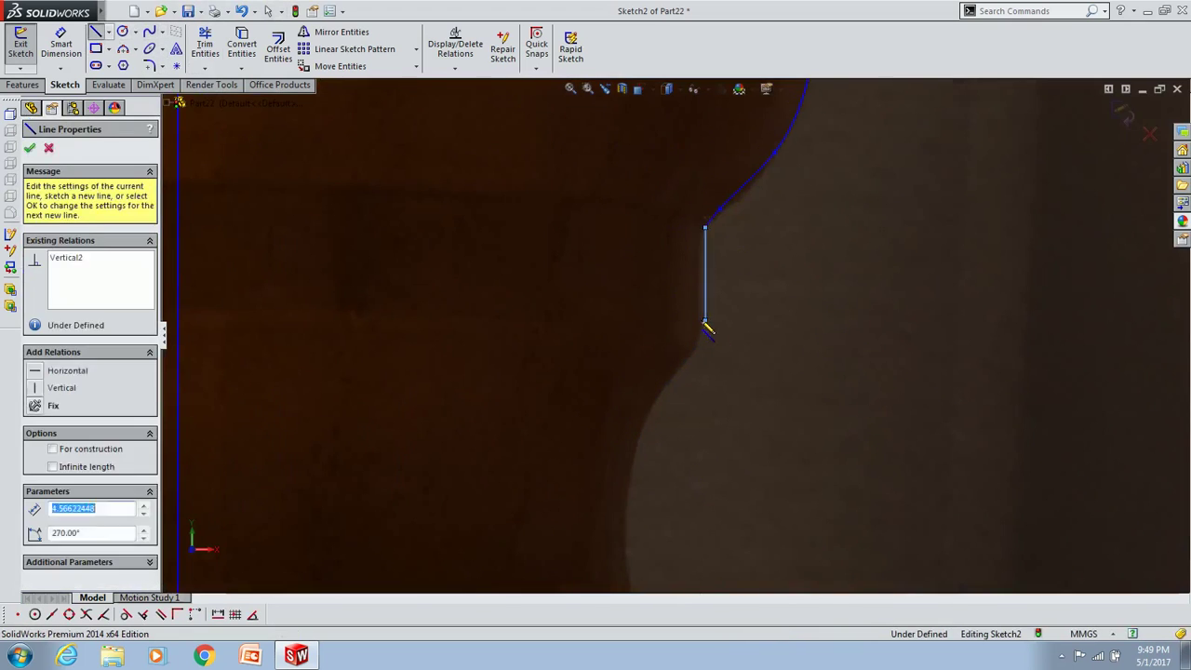
pyautogui.press('Escape')
pyautogui.press('s')
pyautogui.click(706, 323)
pyautogui.scroll(-2, 656, 419)
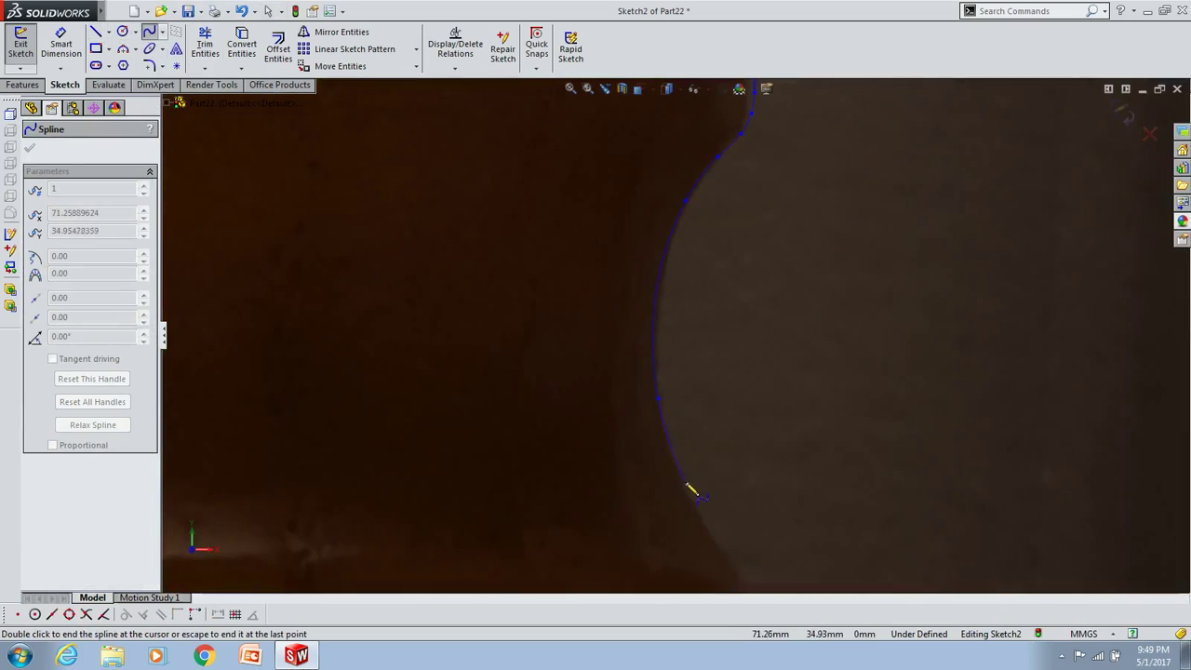
pyautogui.scroll(2, 692, 487)
pyautogui.doubleClick(688, 430)
# - Finish the profile with a short line and a spline down to the image bottom
pyautogui.press('l')
pyautogui.click(684, 424)
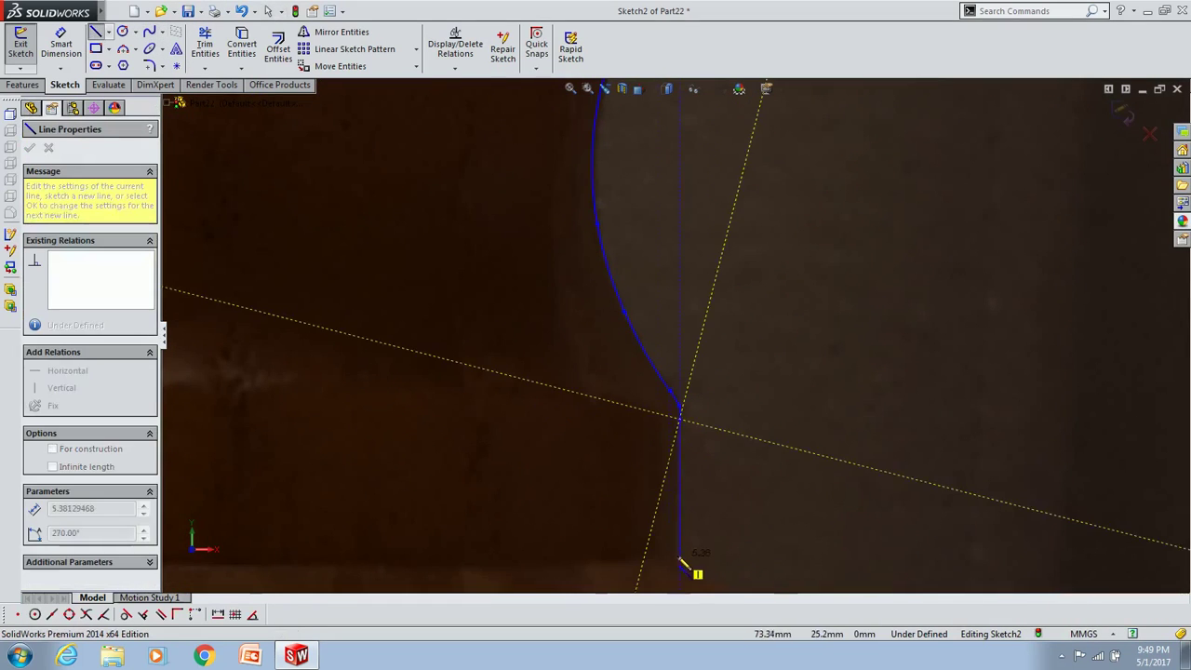
pyautogui.scroll(-2, 686, 564)
pyautogui.scroll(-2, 763, 447)
pyautogui.click(641, 352)
pyautogui.press('Escape')
pyautogui.press('s')
pyautogui.click(642, 352)
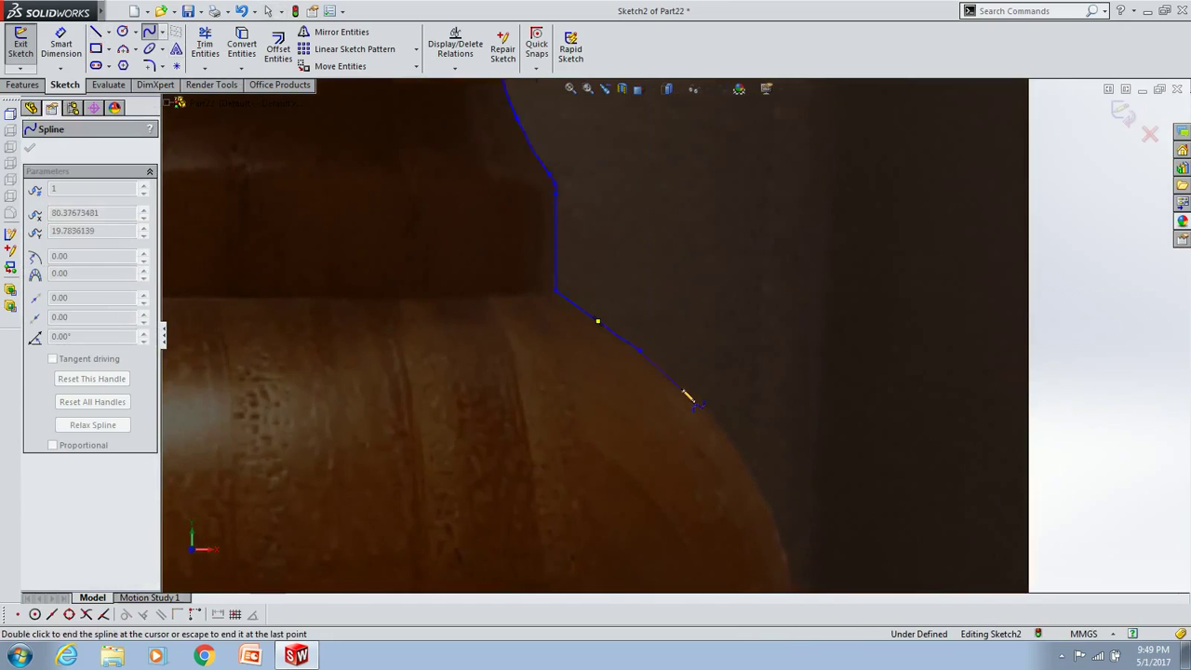
pyautogui.scroll(2, 709, 382)
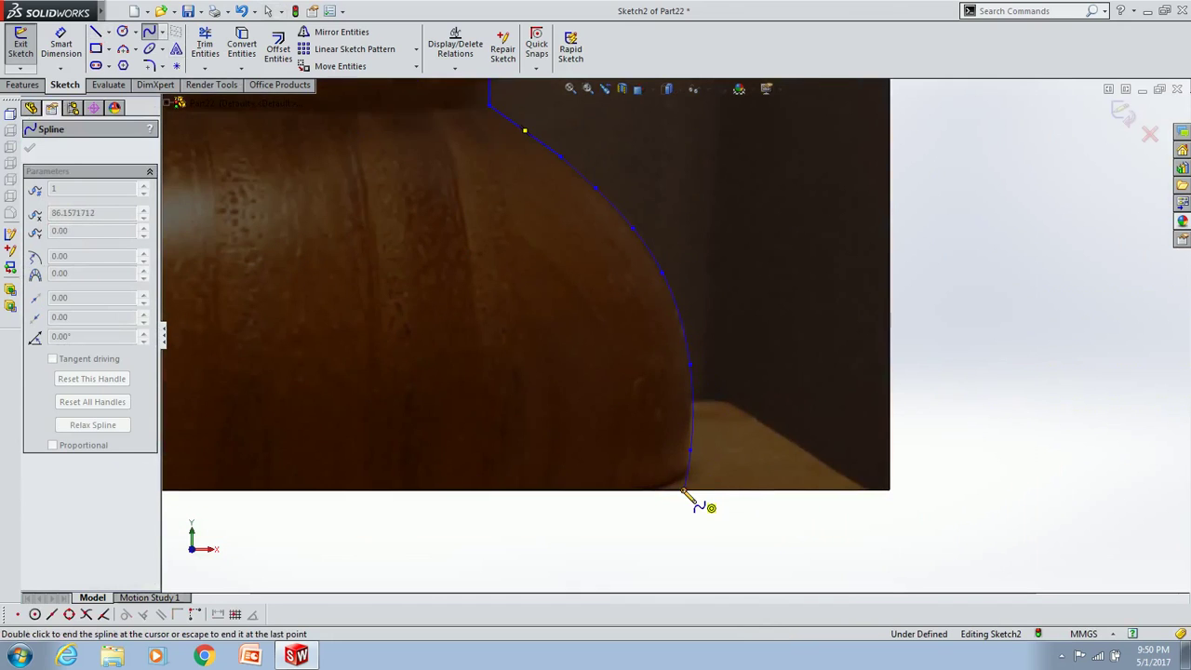
pyautogui.doubleClick(683, 490)
pyautogui.scroll(3, 664, 264)
# - Close out the tracing sketch and create a new blank part, Part23
pyautogui.press('t')
pyautogui.scroll(-1, 513, 285)
pyautogui.press('Escape')
pyautogui.hotkey('ctrl', 'a')
pyautogui.click(112, 11)
pyautogui.click(139, 43)
pyautogui.click(521, 481)
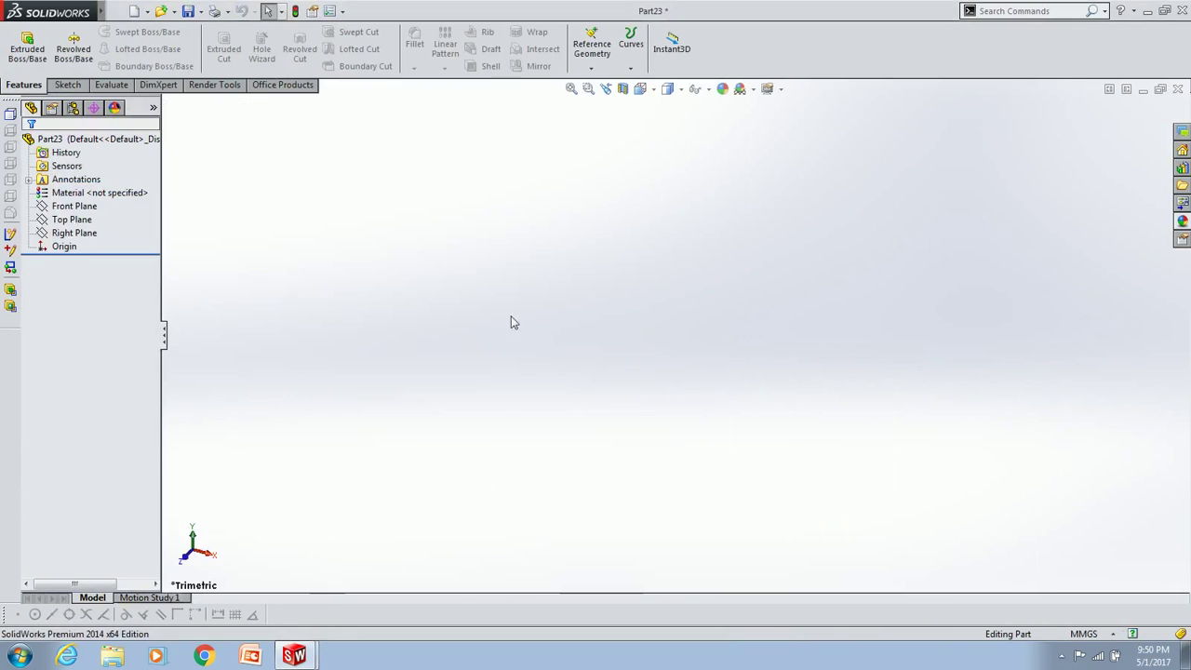
# - Revolve the profile region 360° around the vertical Line3 axis into the turned base
pyautogui.click(74, 191)
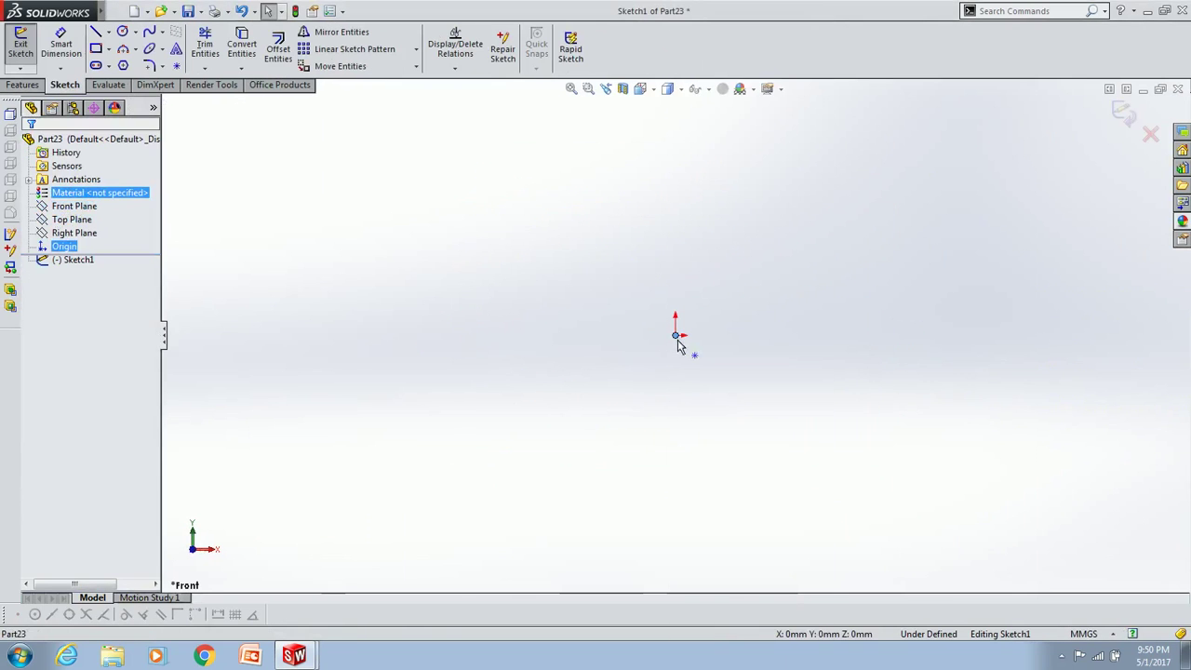
pyautogui.press('r')
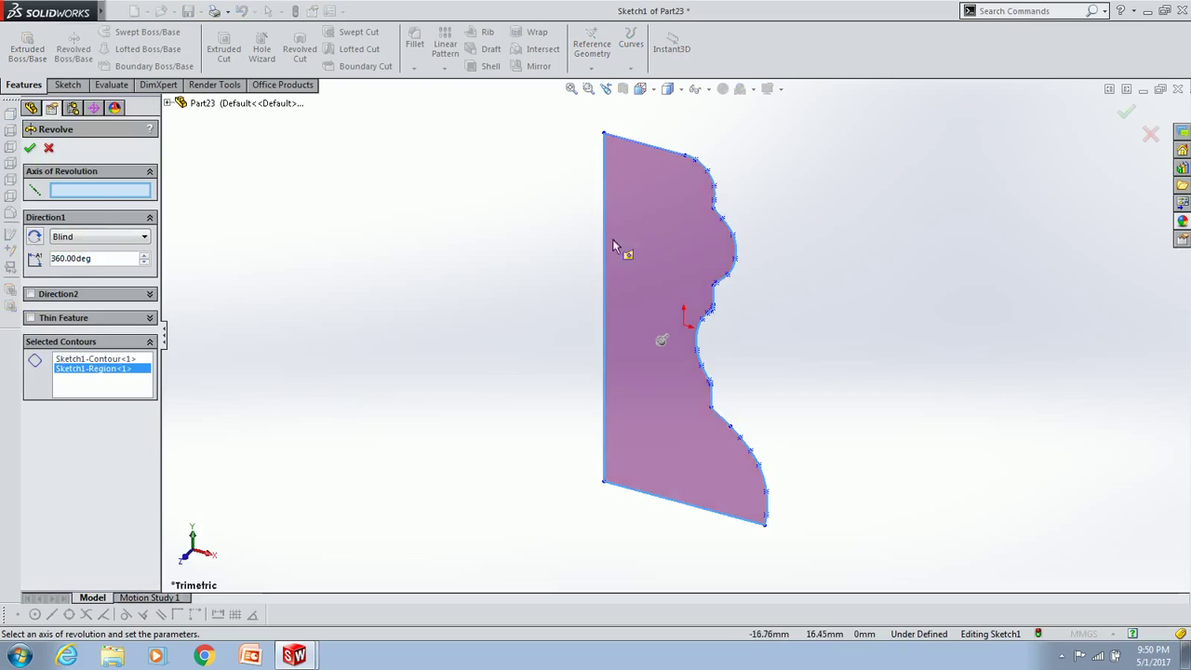
pyautogui.click(49, 148)
pyautogui.click(74, 48)
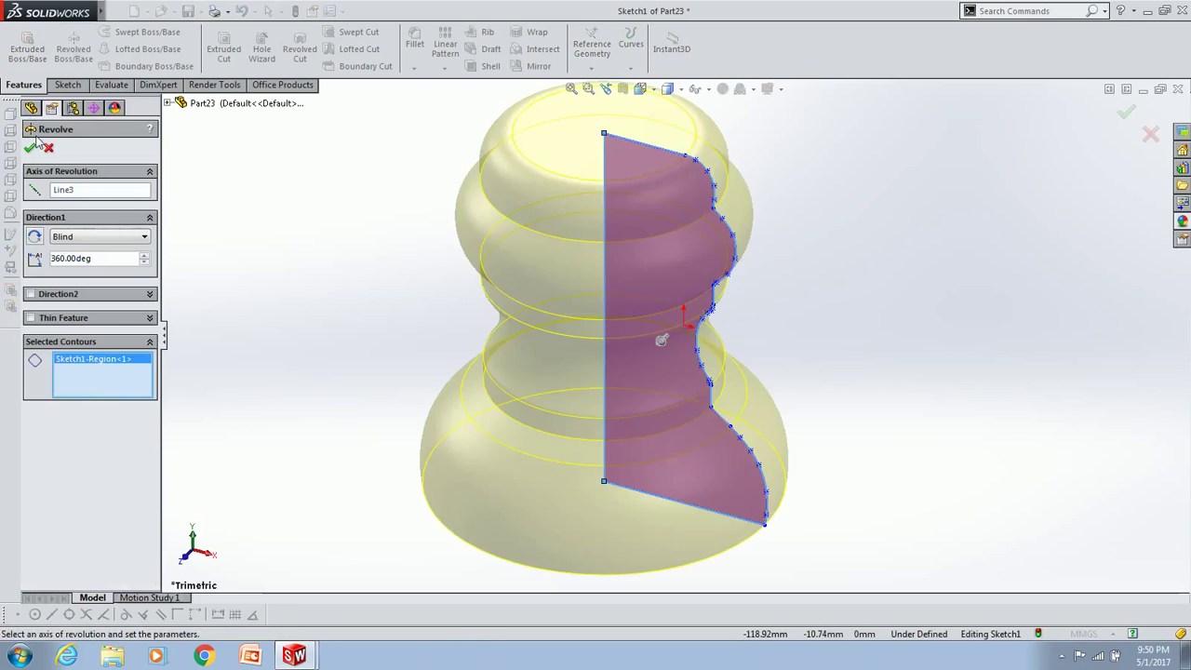
pyautogui.press('Return')
pyautogui.click(625, 212)
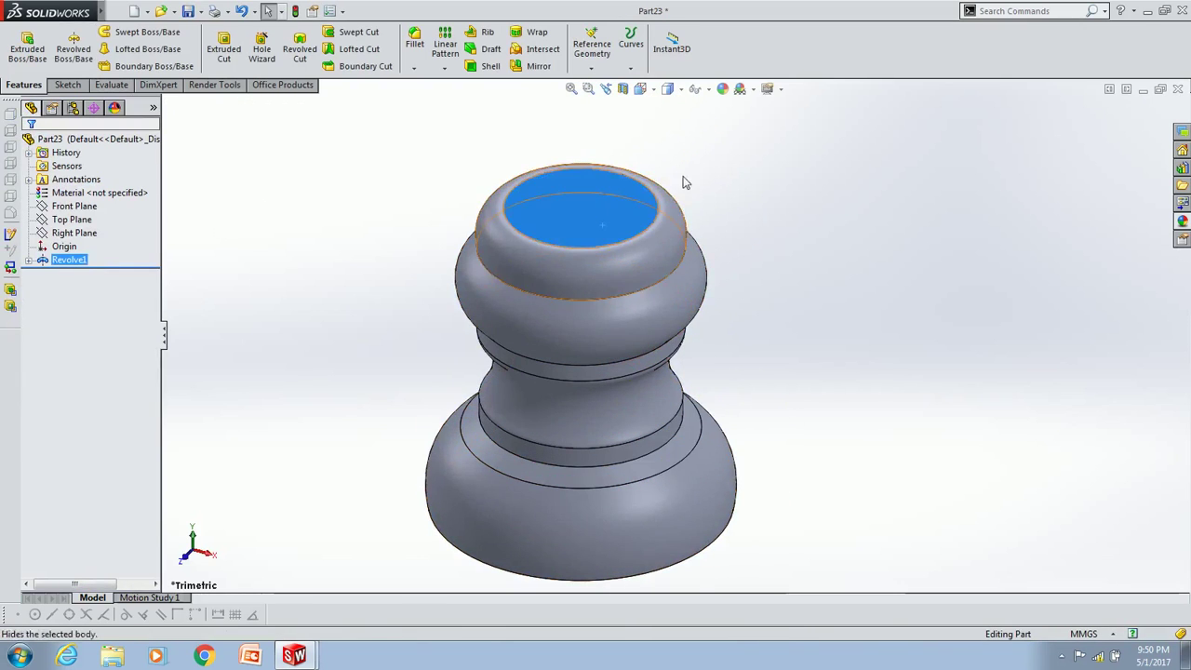
# - Sketch a centered circle on the base's top face and extrude it 265 mm
pyautogui.press('s')
pyautogui.press('c')
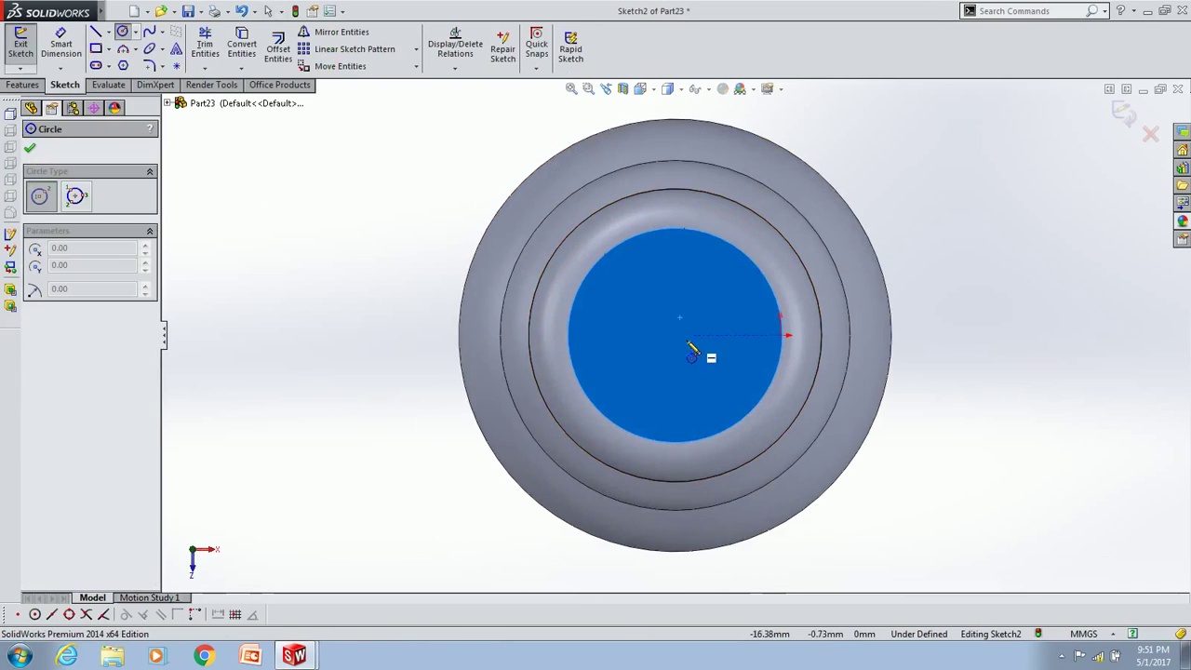
pyautogui.click(677, 335)
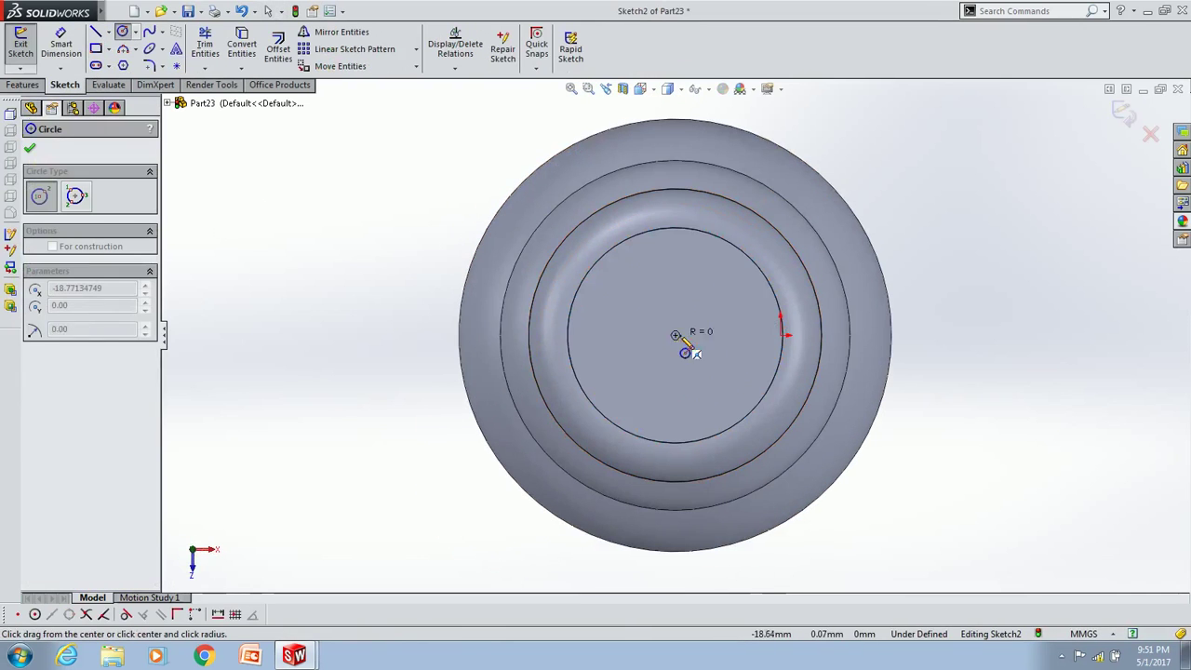
pyautogui.click(780, 337)
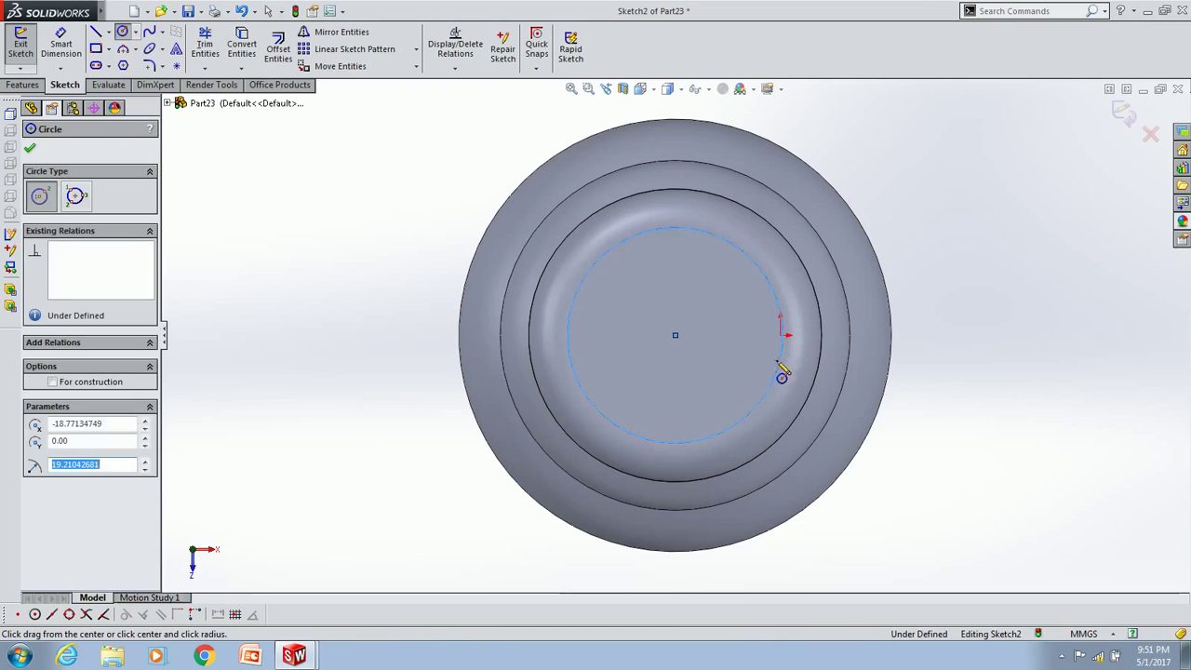
pyautogui.press('Escape')
pyautogui.press('e')
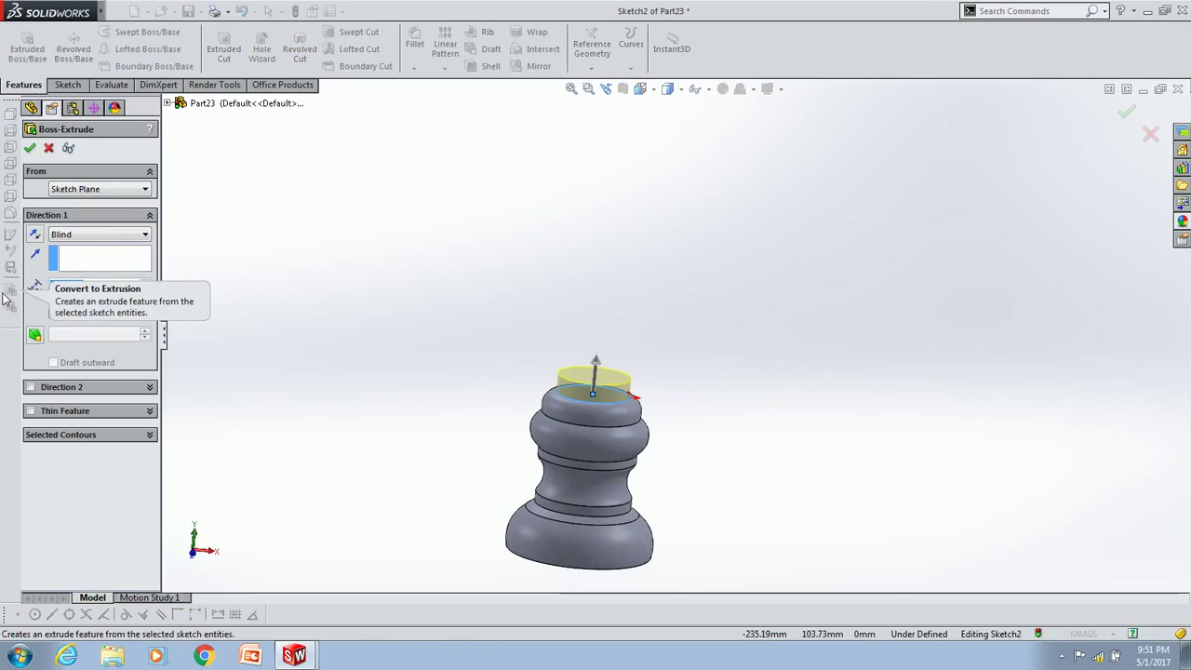
pyautogui.write('265')
pyautogui.press('Return')
# - Select the post's top end face, view it head-on, and open a sketch there
pyautogui.scroll(2, 585, 405)
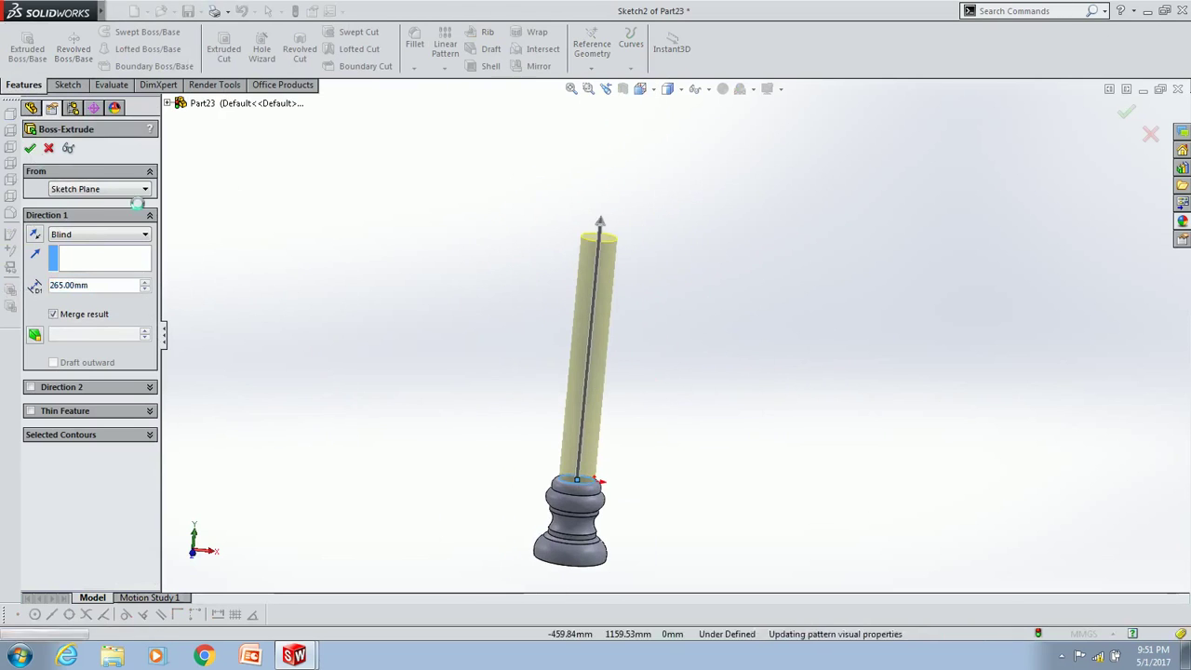
pyautogui.scroll(-5, 546, 252)
pyautogui.scroll(5, 546, 260)
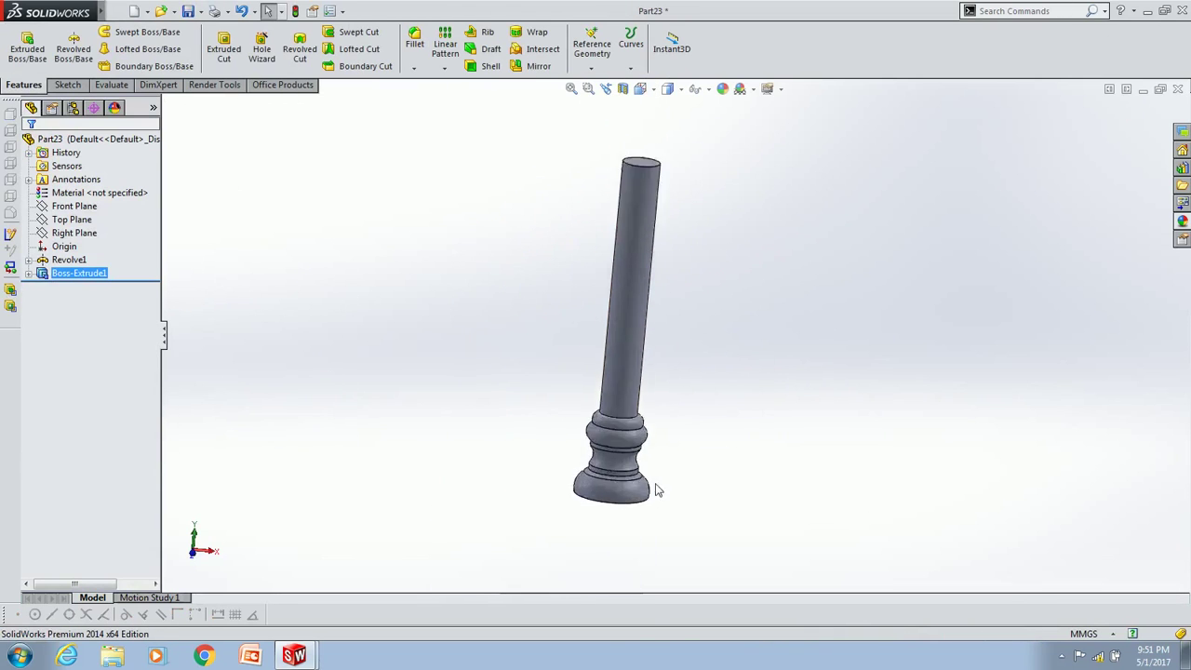
pyautogui.scroll(-3, 605, 243)
pyautogui.click(620, 261)
pyautogui.hotkey('ctrl', '8')
pyautogui.click(67, 84)
pyautogui.click(122, 31)
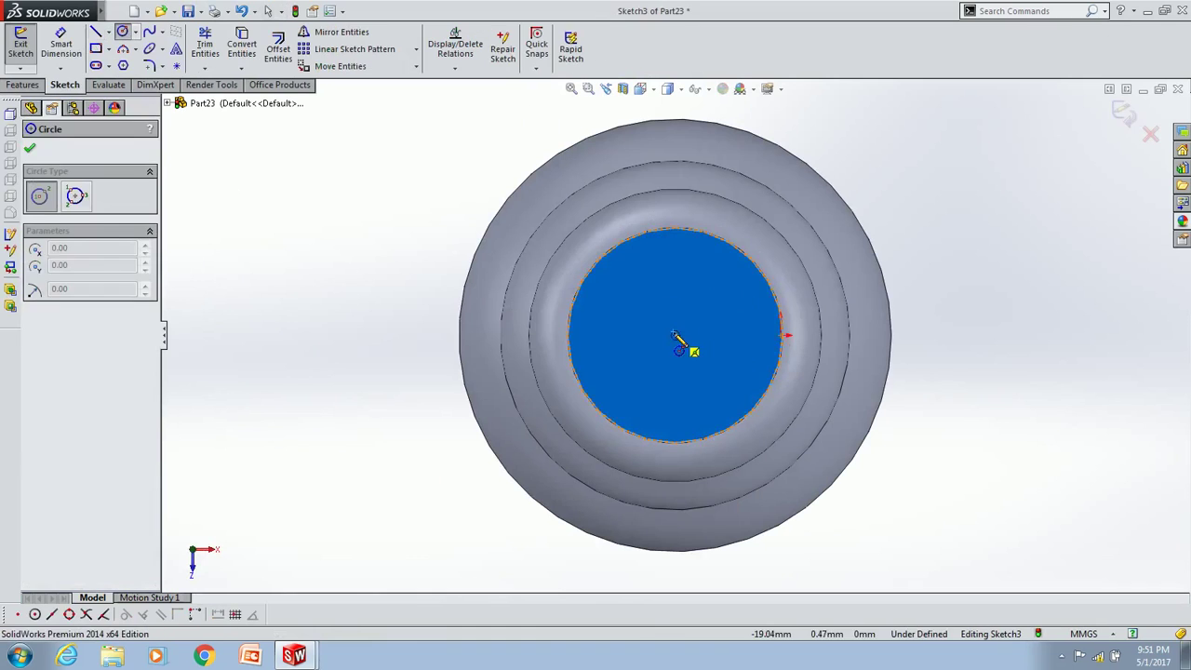
# - Cut a small centered hole 265 mm deep down the post
pyautogui.click(676, 340)
pyautogui.click(704, 325)
pyautogui.press('Escape')
pyautogui.click(24, 85)
pyautogui.click(223, 48)
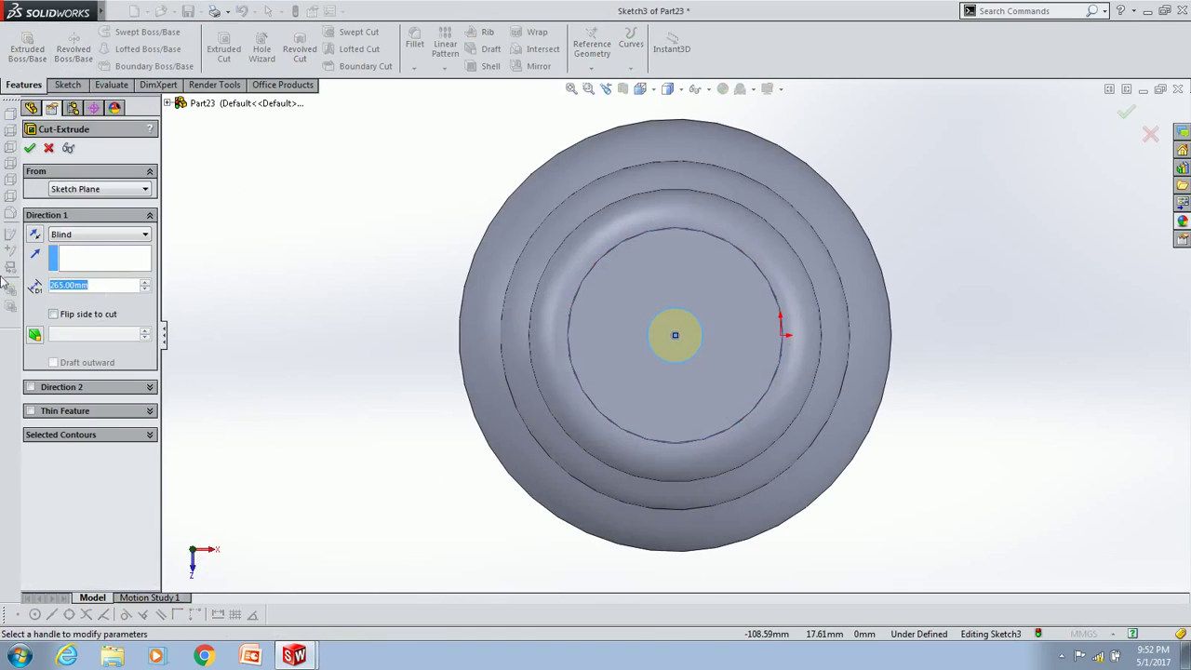
pyautogui.click(30, 148)
# - Extrude a 10 mm peg from a small centered circle on the base's bottom face
pyautogui.moveTo(683, 288)
pyautogui.mouseDown(button='middle')
pyautogui.moveTo(715, 314)
pyautogui.moveTo(663, 307)
pyautogui.moveTo(707, 391)
pyautogui.mouseUp(button='middle')
pyautogui.click(656, 475)
pyautogui.hotkey('ctrl', '8')
pyautogui.click(122, 30)
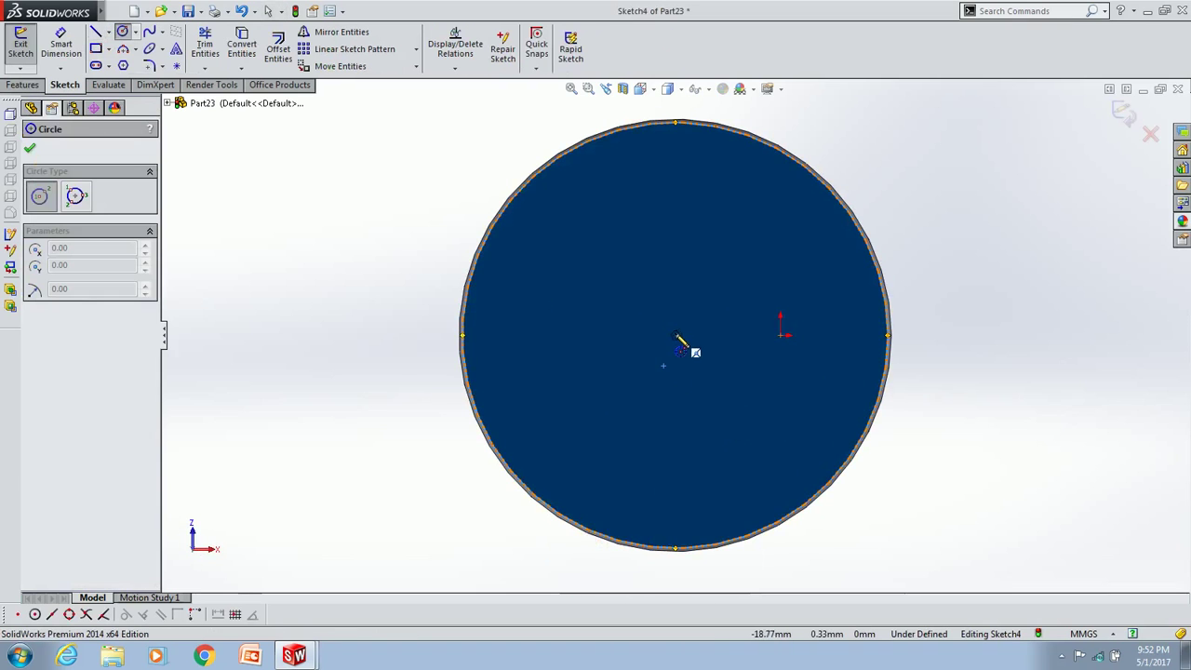
pyautogui.click(676, 335)
pyautogui.click(703, 327)
pyautogui.press('Escape')
pyautogui.click(24, 84)
pyautogui.click(27, 48)
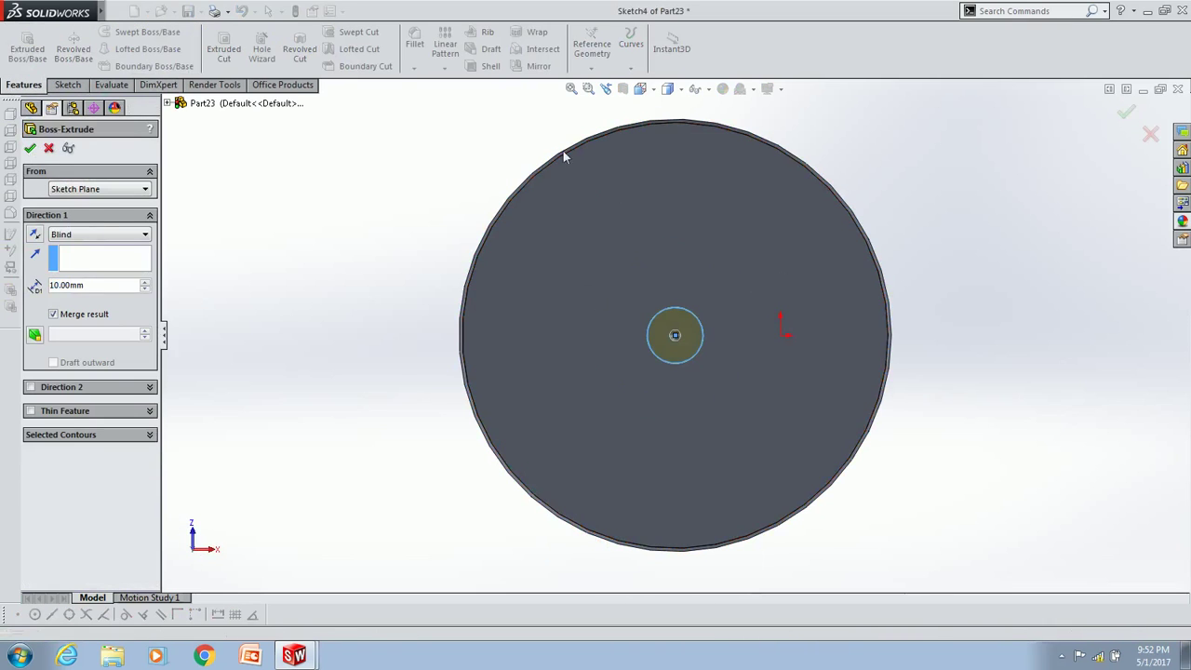
pyautogui.press('Return')
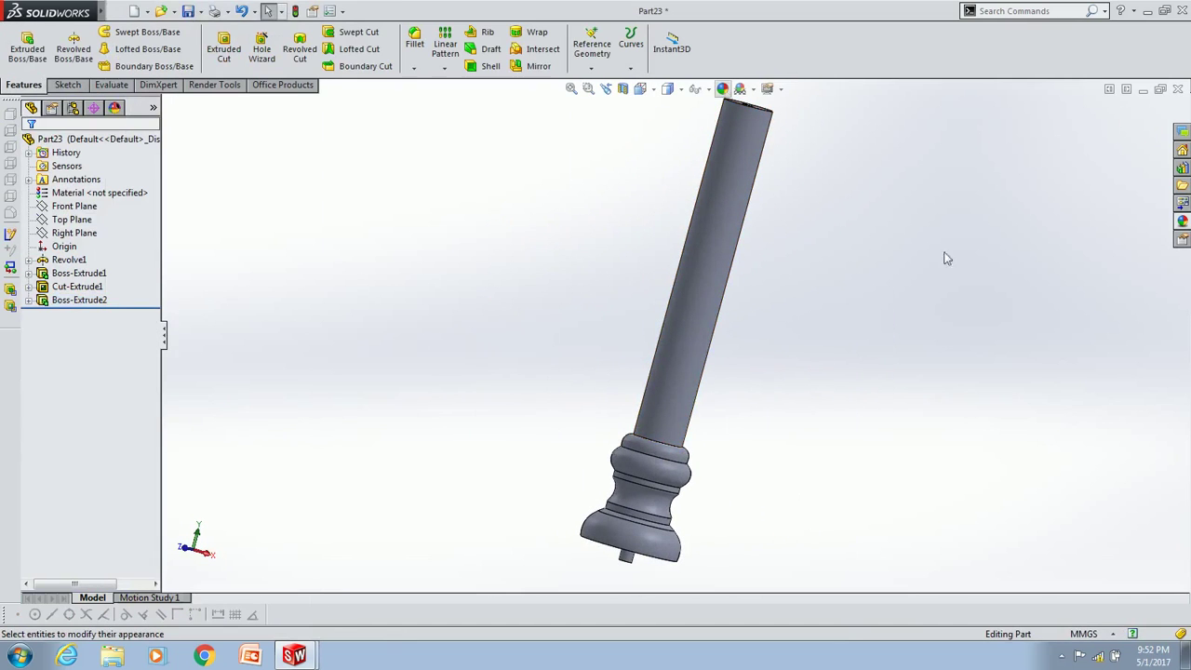
# - Apply the satin finished teak 2d appearance to the post
pyautogui.click(722, 89)
pyautogui.click(1026, 208)
pyautogui.click(1115, 358)
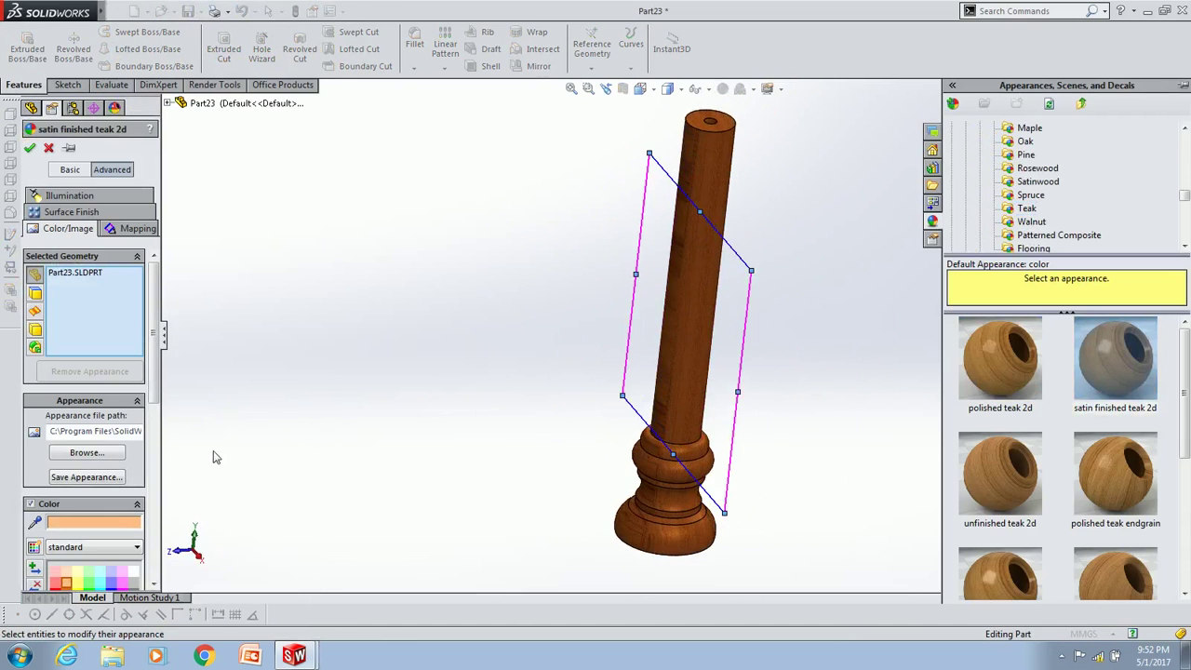
# - Set the teak appearance mapping to Projection and accept the appearance
pyautogui.click(138, 229)
pyautogui.click(89, 412)
pyautogui.click(113, 444)
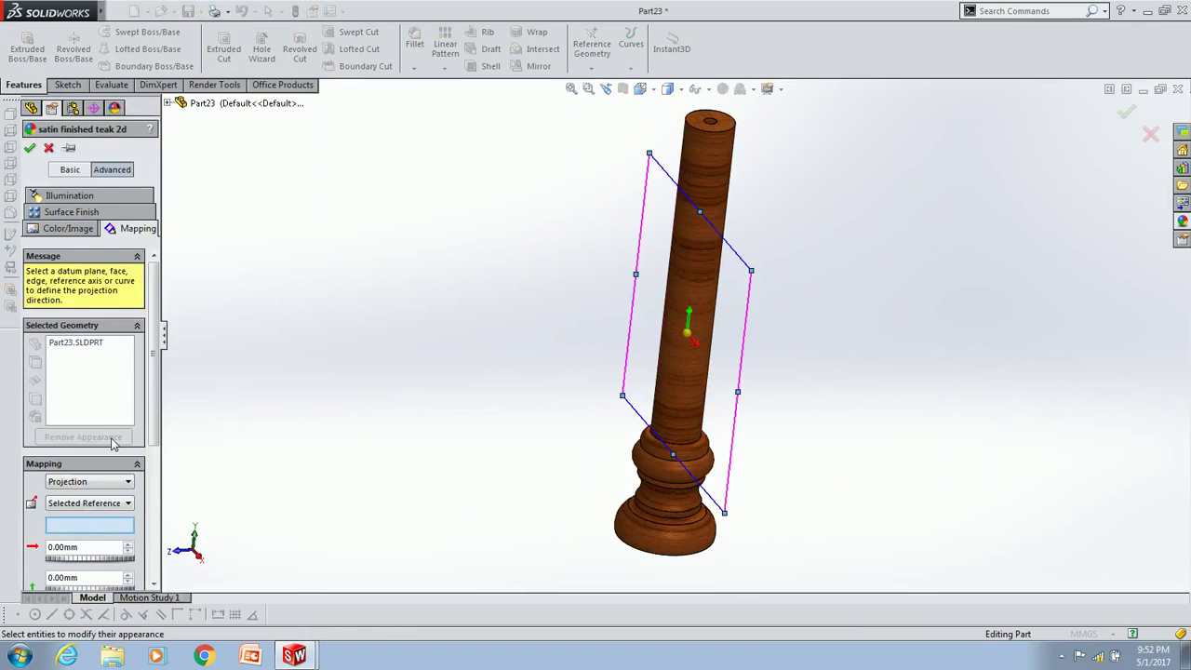
pyautogui.click(30, 148)
pyautogui.moveTo(394, 276); pyautogui.dragTo(598, 266, button='middle')
# - Save the post as 'Base post1', close it, and bring up the Open dialog
pyautogui.click(187, 10)
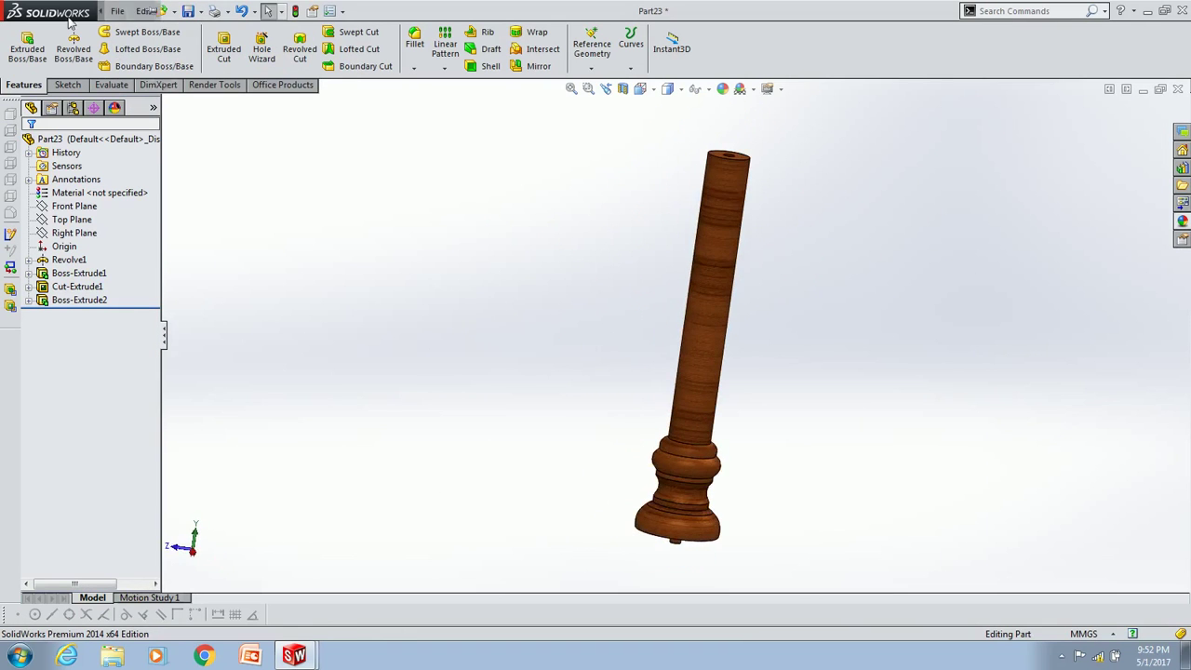
pyautogui.write('Base pc')
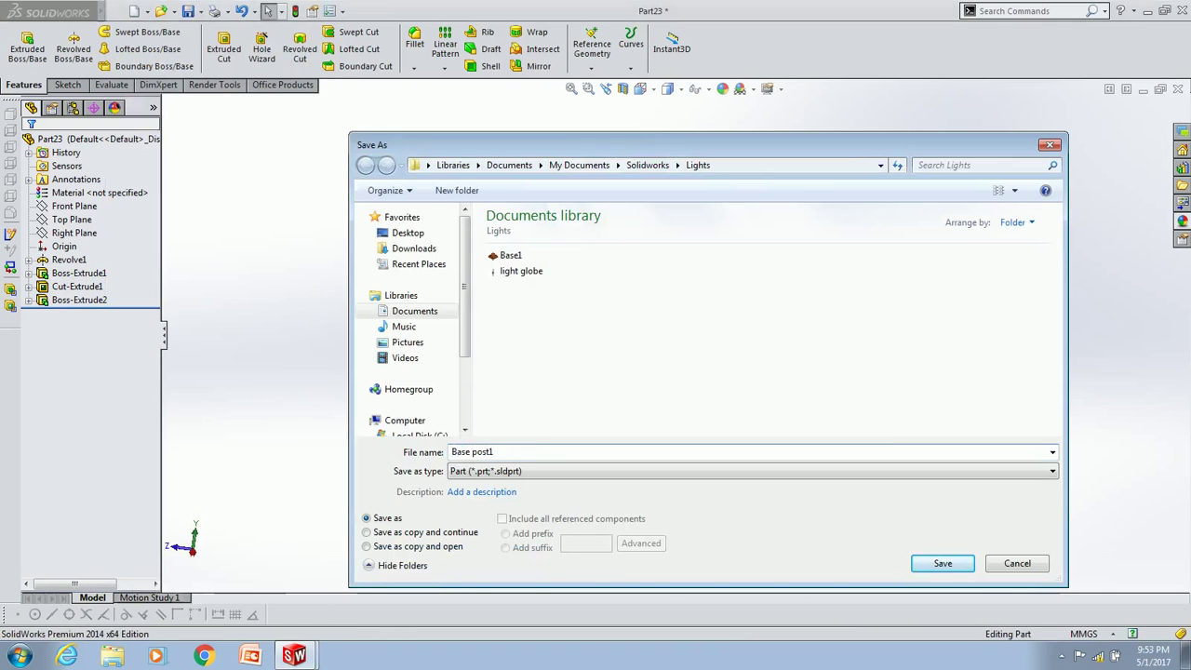
pyautogui.press('Return')
pyautogui.hotkey('ctrl', 'w')
pyautogui.click(532, 341)
pyautogui.click(161, 11)
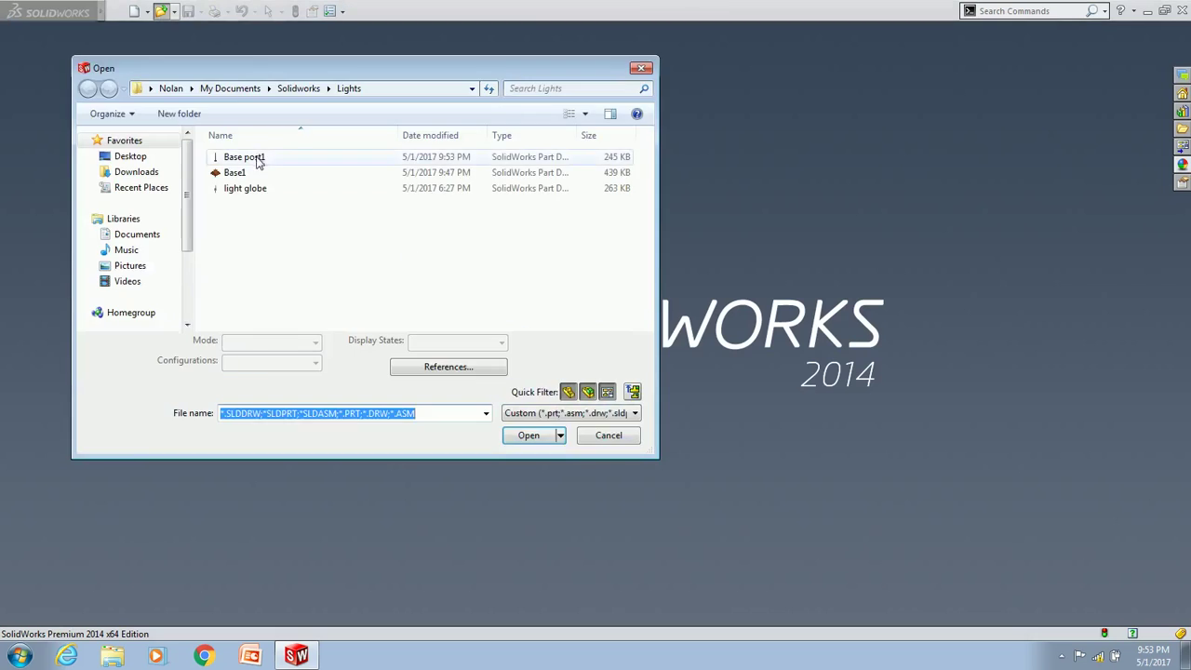
# - Open Base1 and sketch a construction diagonal corner to corner on its top face
pyautogui.doubleClick(235, 173)
pyautogui.click(763, 251)
pyautogui.hotkey('ctrl', '8')
pyautogui.press('l')
pyautogui.click(84, 317)
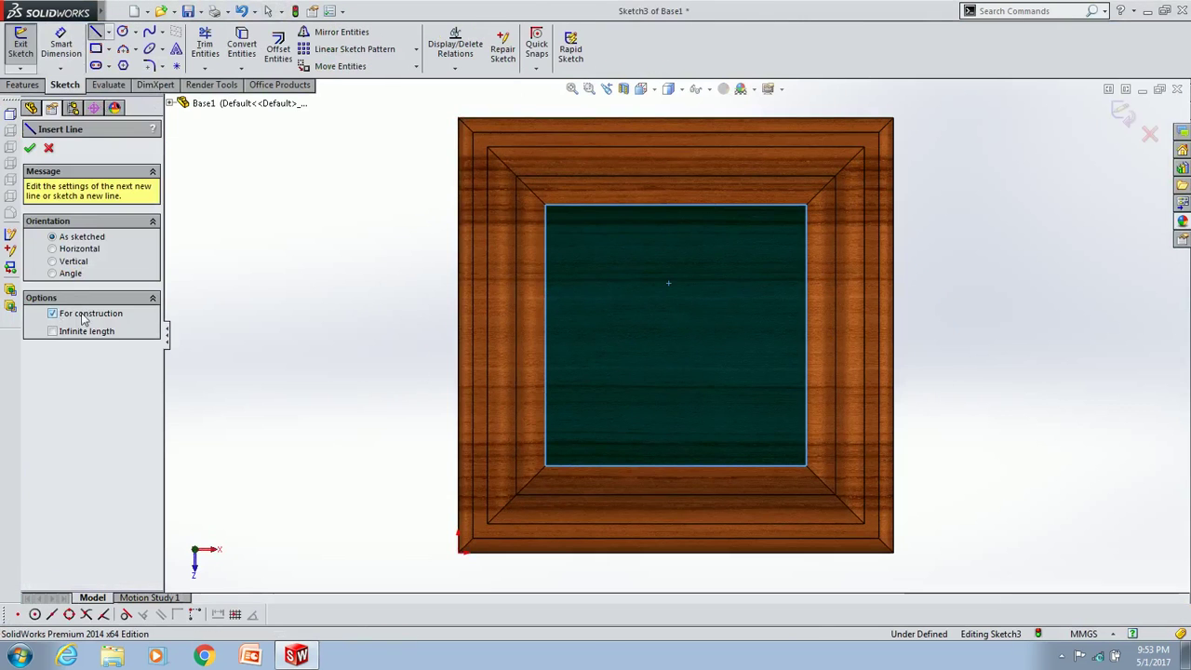
pyautogui.click(546, 205)
pyautogui.click(806, 465)
# - Add a 5 mm circle at the diagonal's midpoint and extrude-cut it as a centred hole
pyautogui.click(122, 31)
pyautogui.click(676, 335)
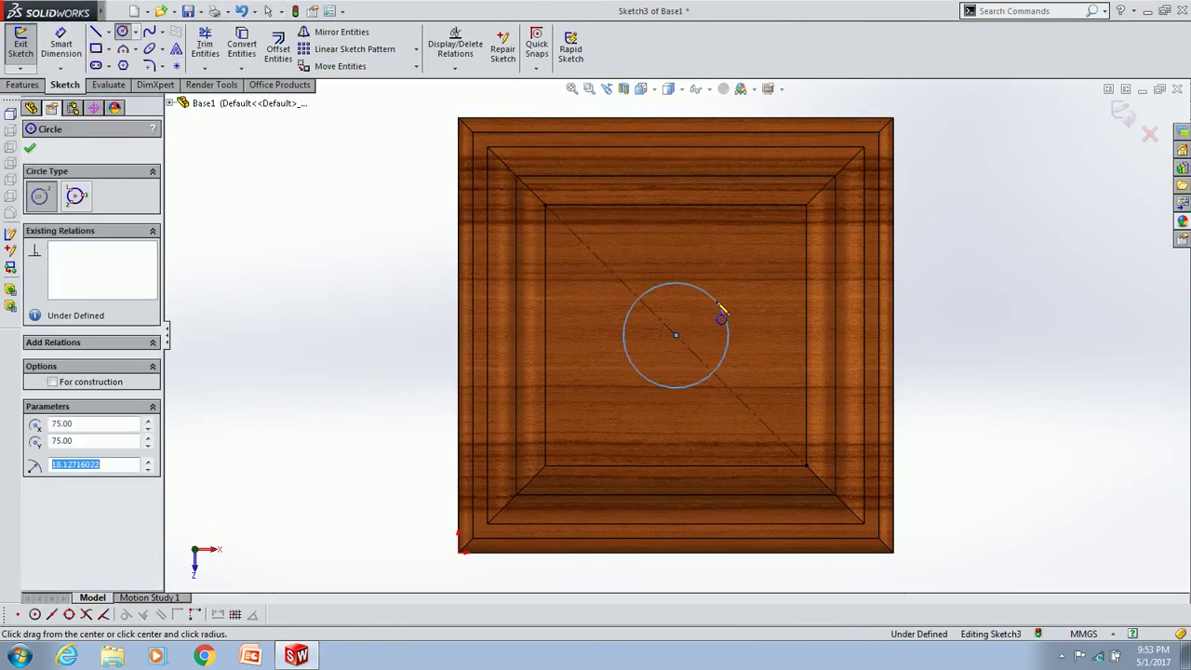
pyautogui.write('5')
pyautogui.press('Return')
pyautogui.click(23, 84)
pyautogui.click(224, 46)
pyautogui.press('Return')
pyautogui.moveTo(941, 393); pyautogui.dragTo(749, 314, button='middle')
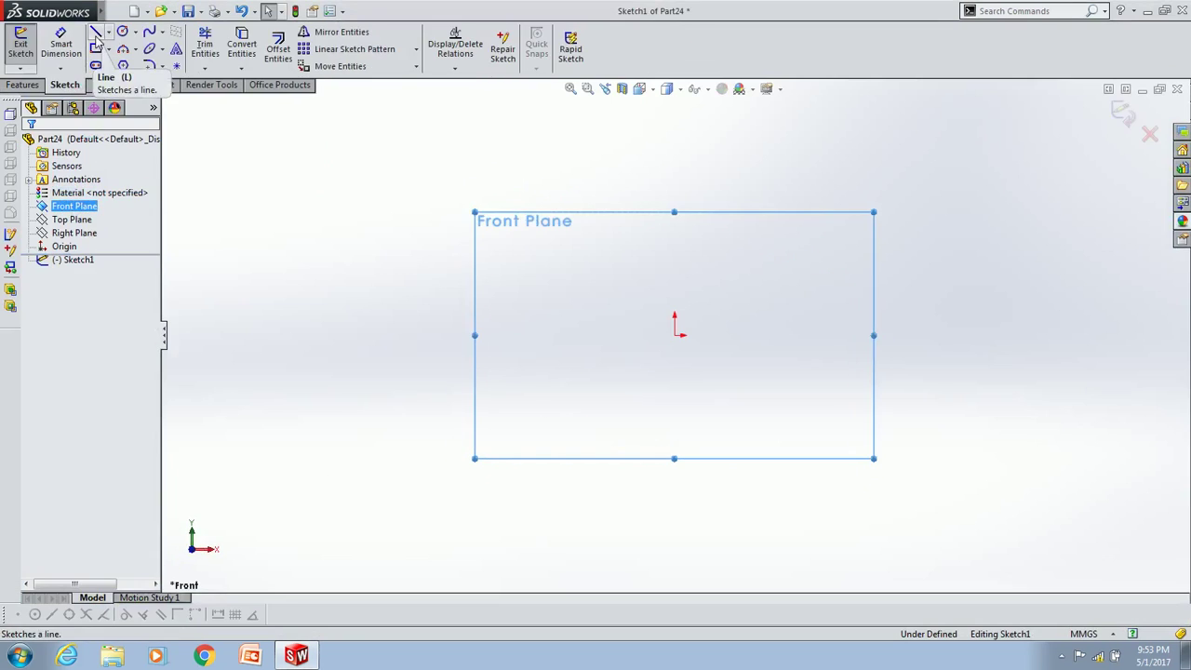
# - On the Front Plane, draw the inner edge up from the origin, the top edge, first step and ledge
pyautogui.click(96, 35)
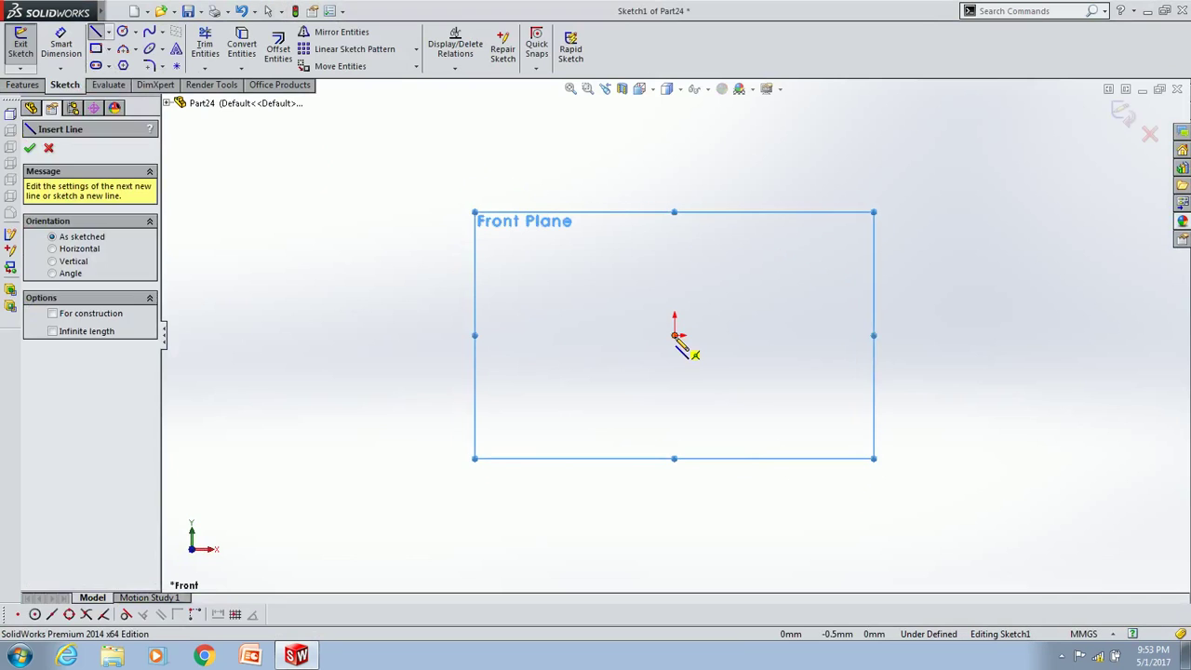
pyautogui.click(675, 336)
pyautogui.click(675, 224)
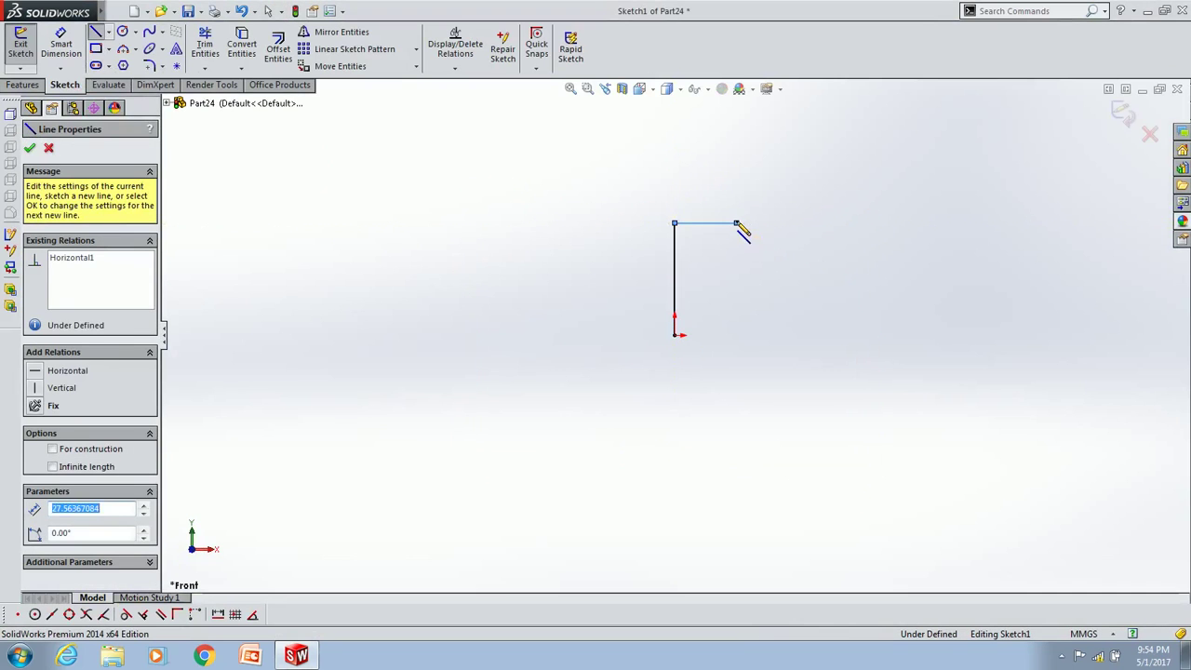
pyautogui.click(699, 223)
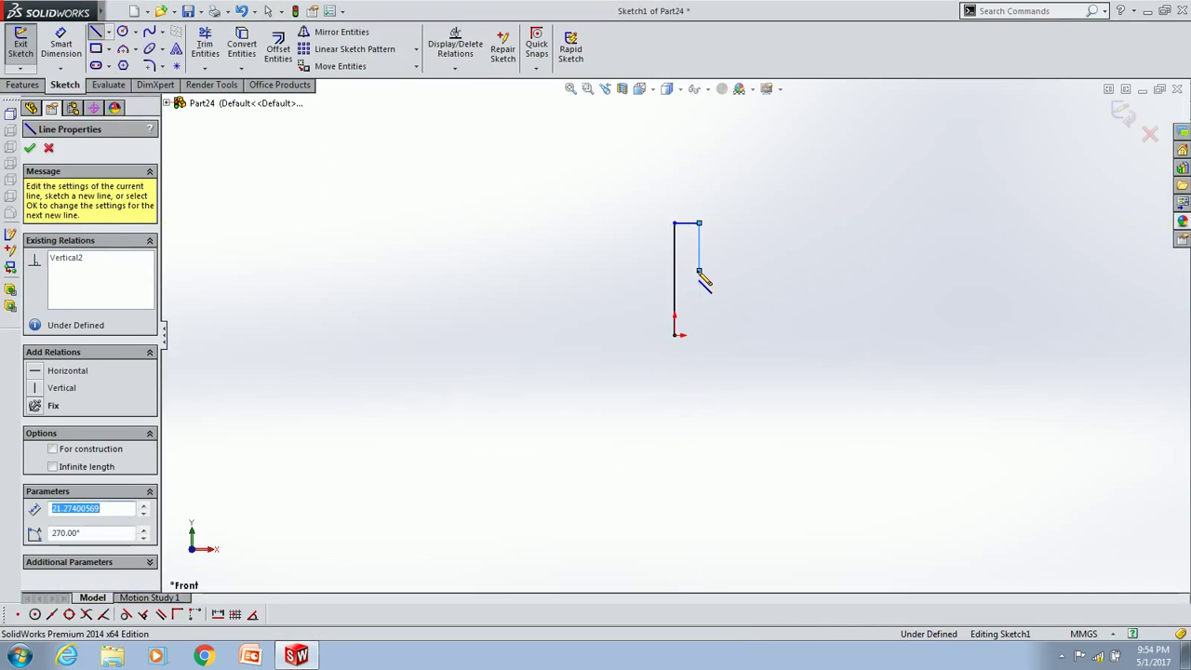
pyautogui.click(699, 249)
pyautogui.click(715, 250)
# - Close the outline with a 5 mm bottom edge and lower step, then start a 4 mm corner fillet
pyautogui.click(739, 335)
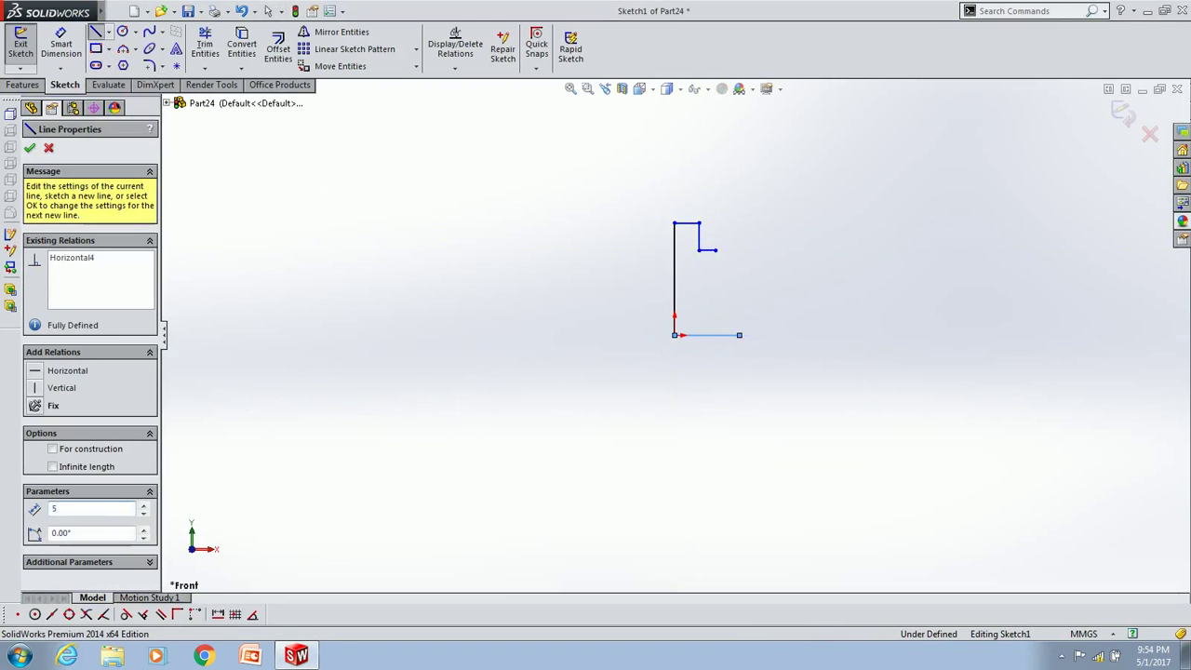
pyautogui.click(686, 335)
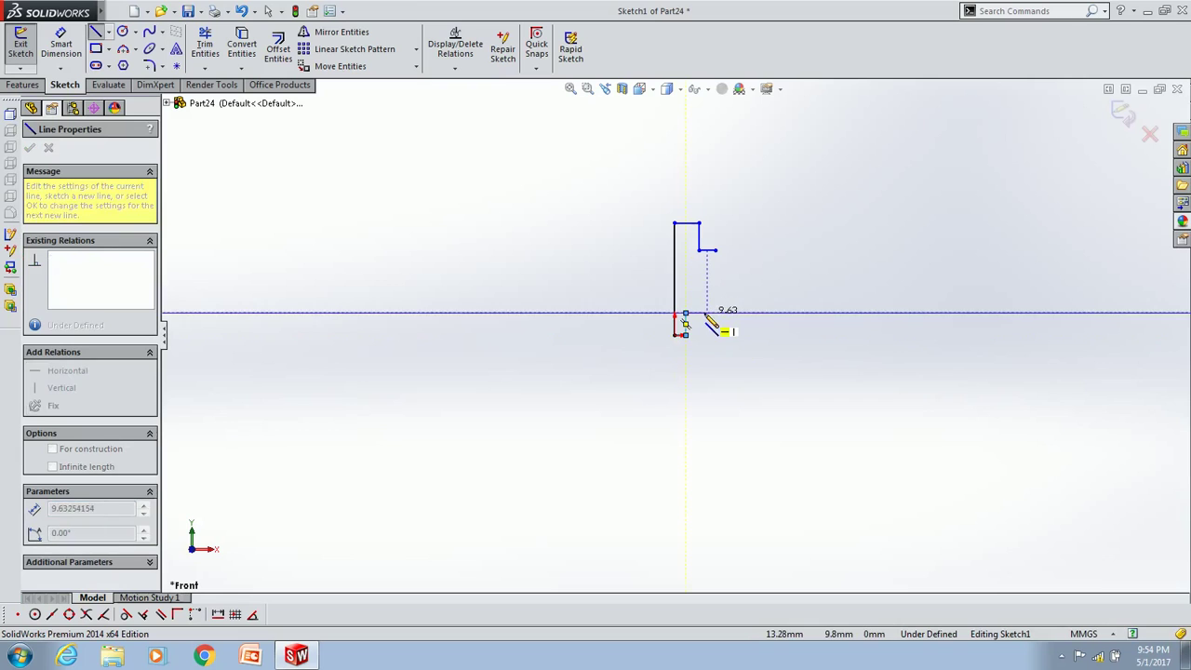
pyautogui.click(686, 313)
pyautogui.click(699, 314)
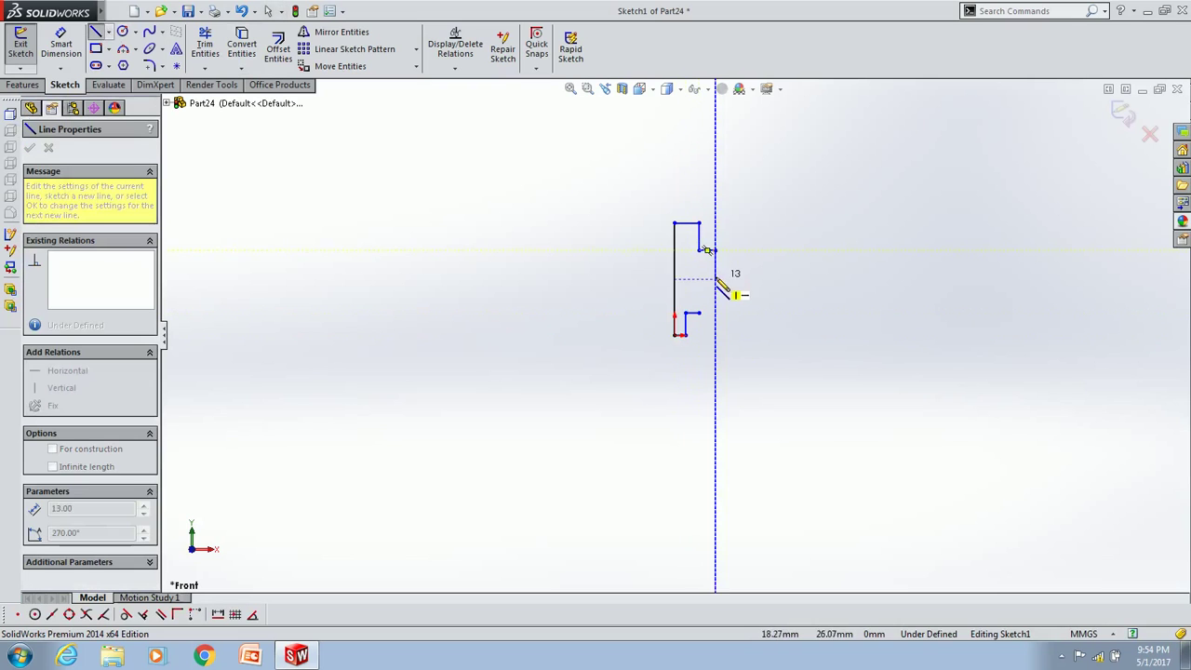
pyautogui.click(699, 279)
pyautogui.click(715, 279)
pyautogui.click(714, 250)
pyautogui.press('Escape')
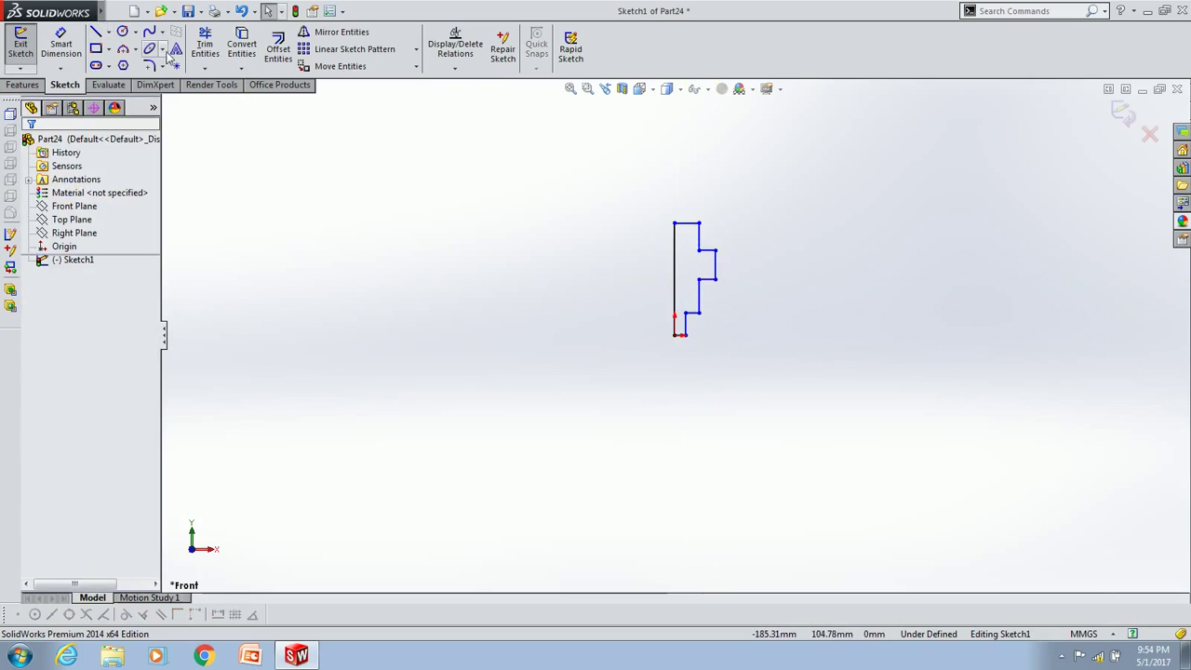
pyautogui.click(149, 66)
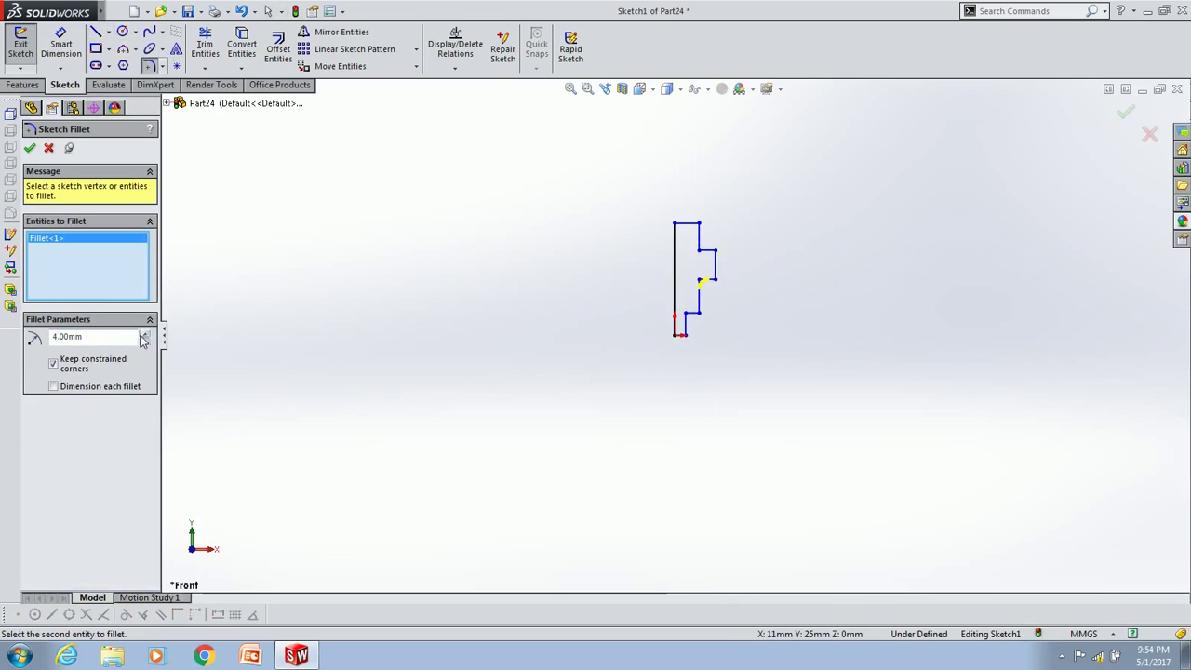
# - Add a vertical line at the top-right corner and trim away the unwanted top line
pyautogui.press('l')
pyautogui.scroll(-3, 713, 268)
pyautogui.click(690, 297)
pyautogui.click(690, 353)
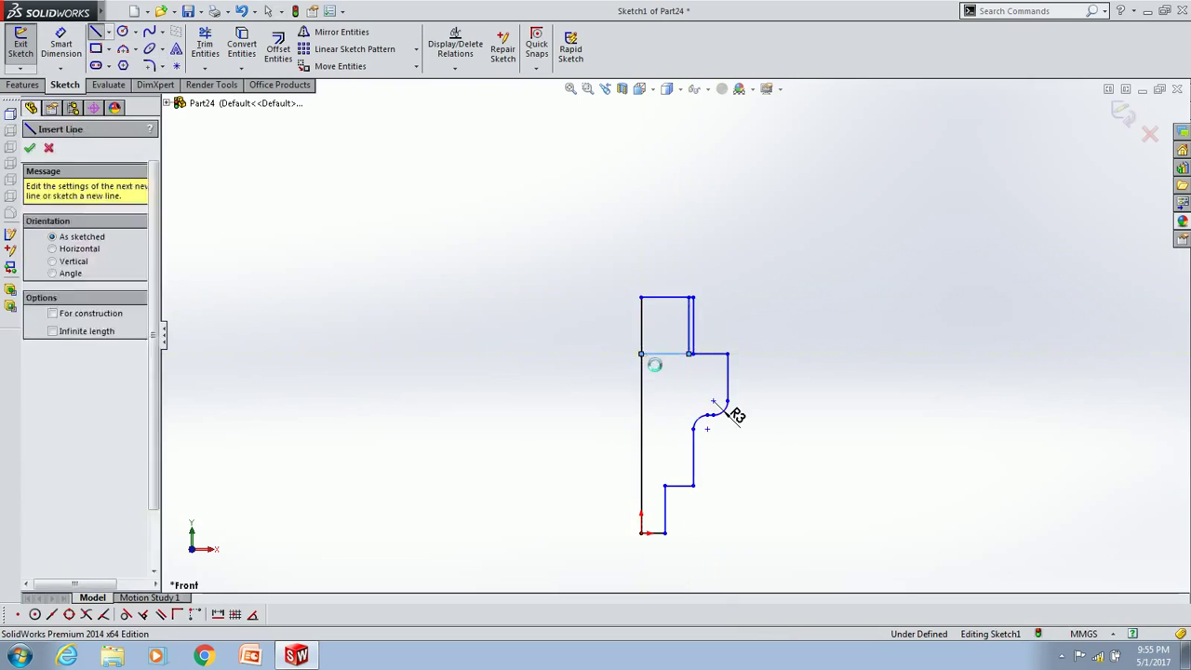
pyautogui.press('t')
# - Revolve the profile about the vertical edge into a hollow housing and give it a brass finish
pyautogui.press('Escape')
pyautogui.click(22, 84)
pyautogui.click(74, 49)
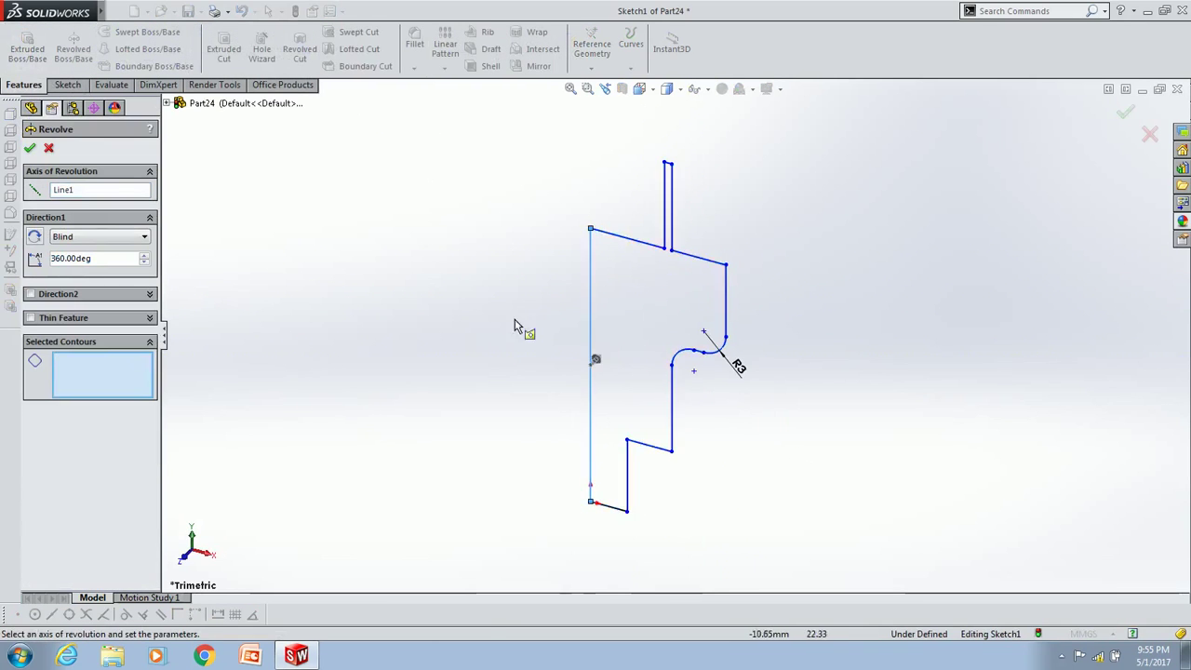
pyautogui.press('Return')
pyautogui.moveTo(1123, 341); pyautogui.dragTo(585, 252)
# - Save the part as 'light housing' and start a new assembly
pyautogui.hotkey('ctrl', 's')
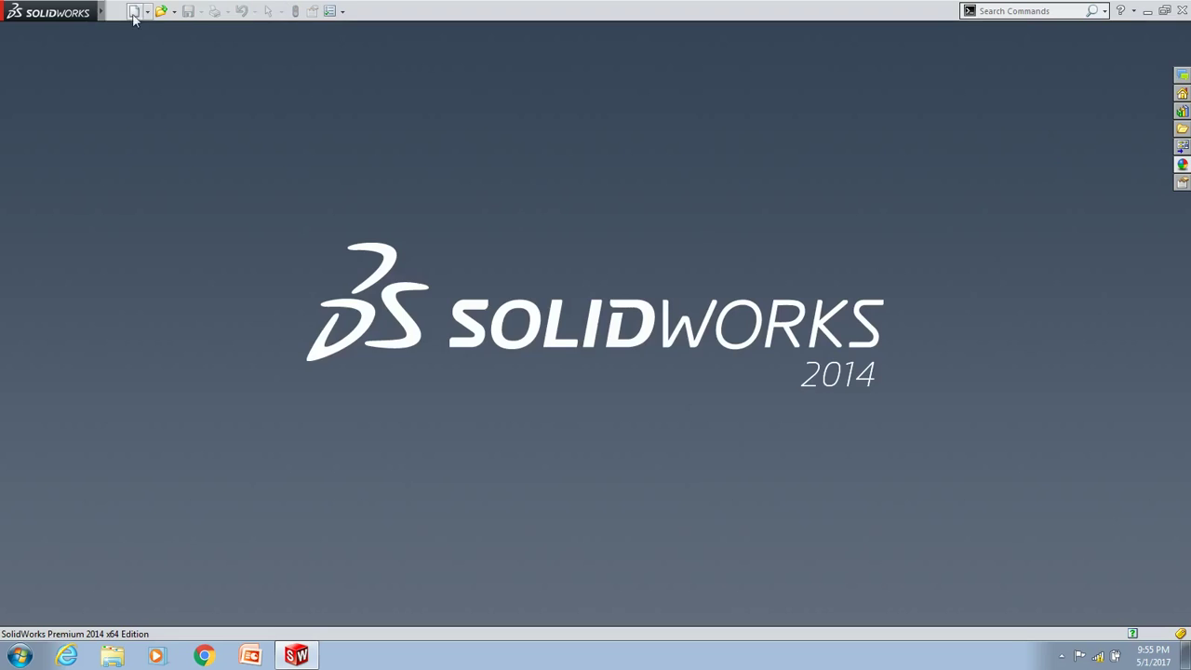
pyautogui.click(133, 11)
pyautogui.doubleClick(295, 332)
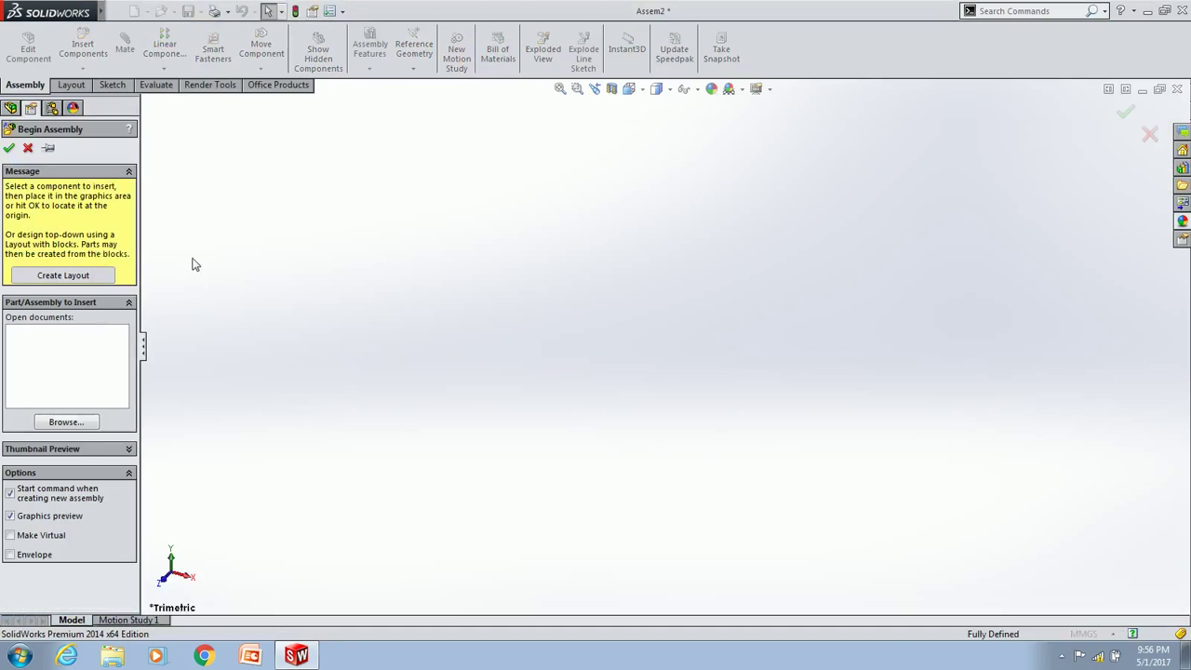
# - Insert Base post1, Base1 and light housing into the assembly
pyautogui.click(66, 421)
pyautogui.click(251, 170)
pyautogui.keyDown('ctrl'); pyautogui.click(247, 154); pyautogui.keyUp('ctrl')
pyautogui.keyDown('ctrl'); pyautogui.click(266, 202); pyautogui.keyUp('ctrl')
pyautogui.click(527, 437)
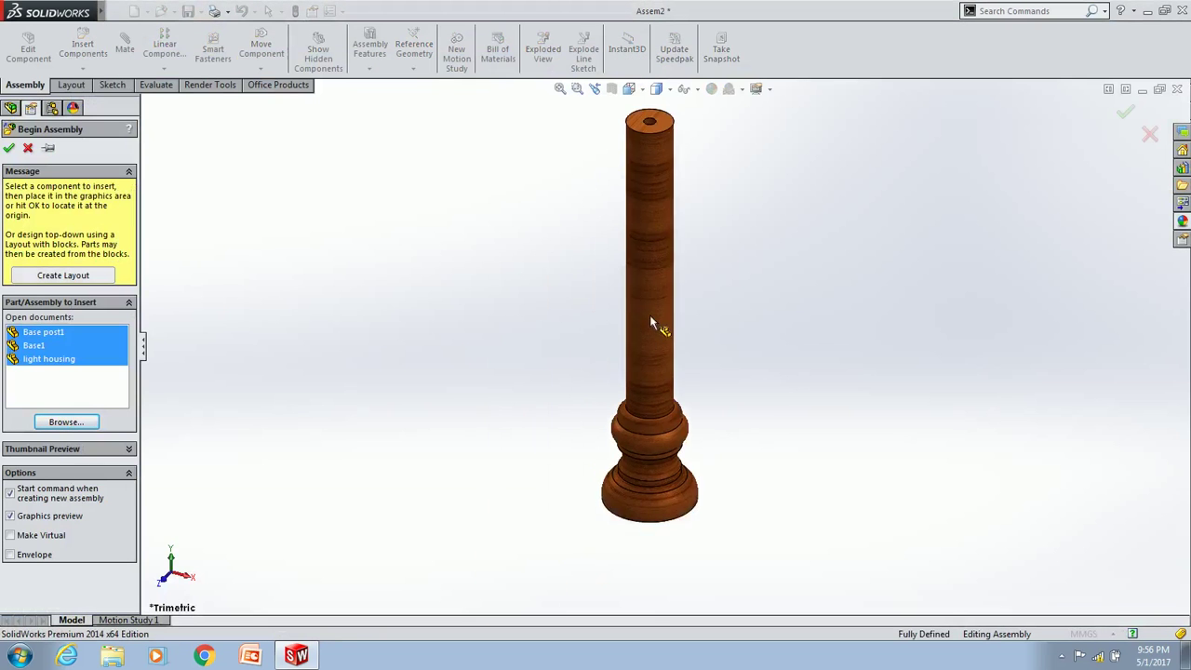
pyautogui.click(532, 467)
pyautogui.click(477, 279)
pyautogui.scroll(-5, 577, 465)
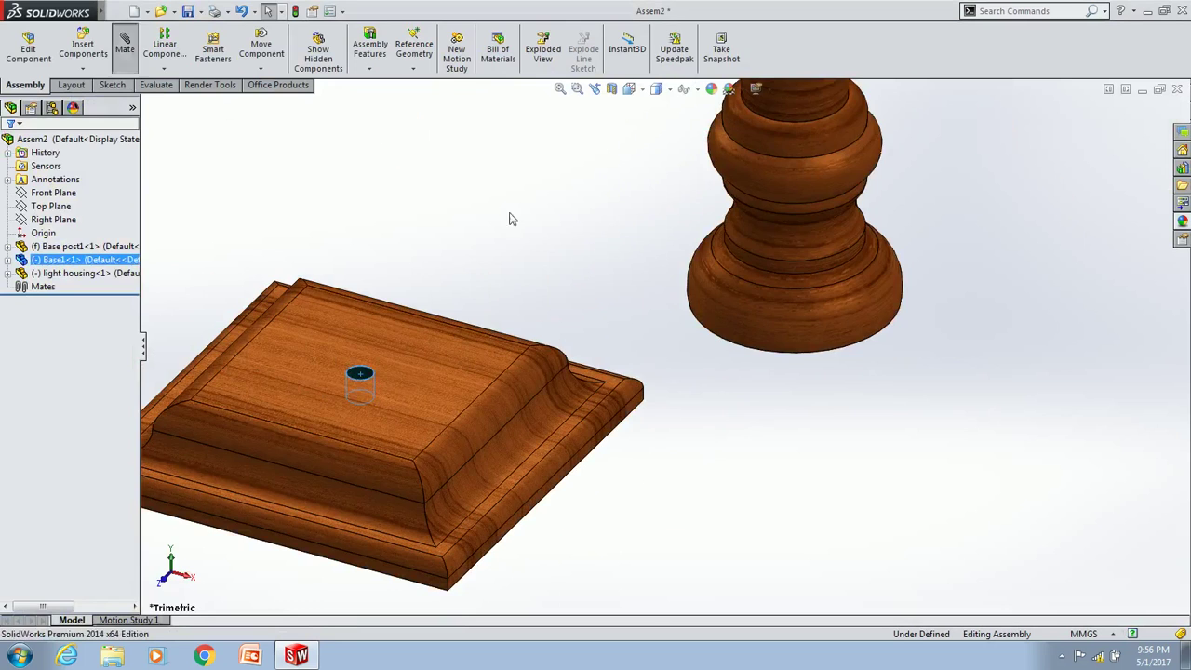
# - Mate the post's bottom face coincident with Base1's top face
pyautogui.click(133, 46)
pyautogui.click(792, 370)
pyautogui.click(364, 354)
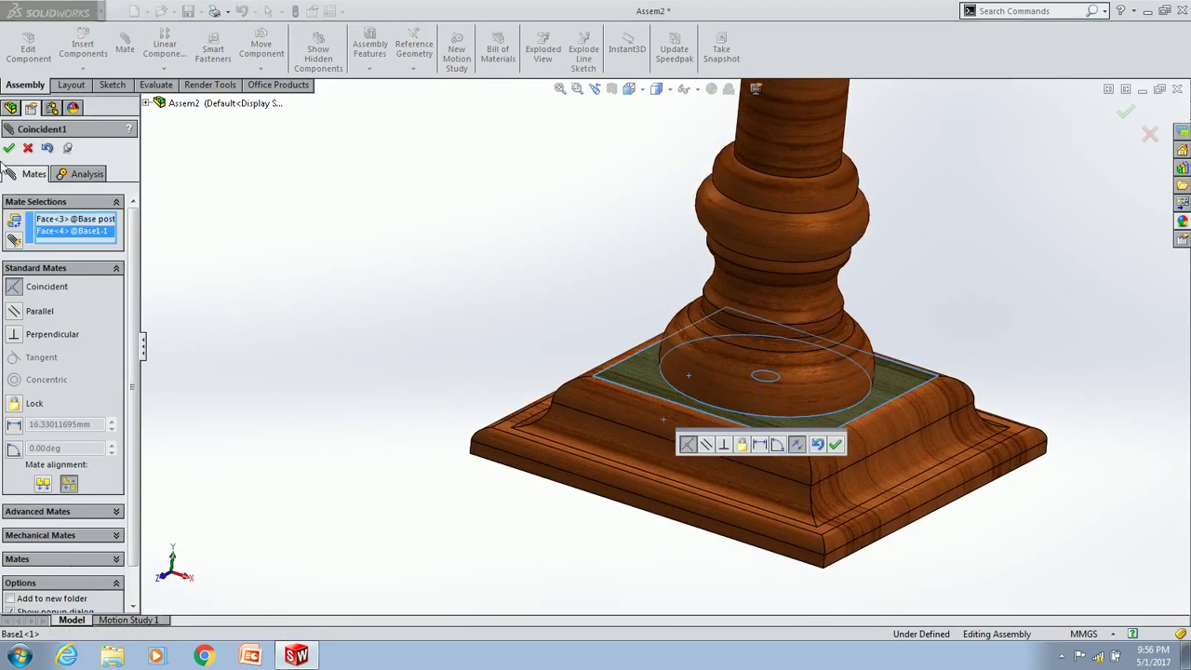
pyautogui.click(9, 147)
# - Make the housing concentric with the post's hole and seat its bottom face on the post's top
pyautogui.scroll(3, 639, 267)
pyautogui.click(713, 359)
pyautogui.click(377, 374)
pyautogui.press('Escape')
pyautogui.click(398, 186)
pyautogui.click(1031, 295)
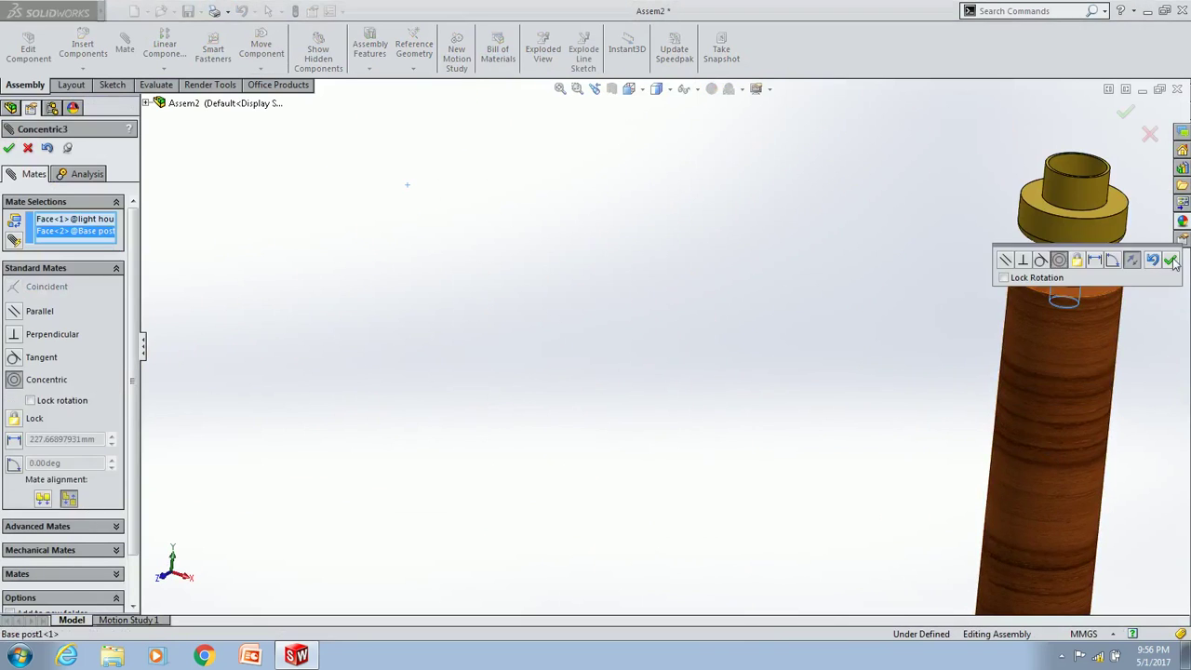
pyautogui.click(1170, 260)
pyautogui.click(870, 377)
pyautogui.click(843, 192)
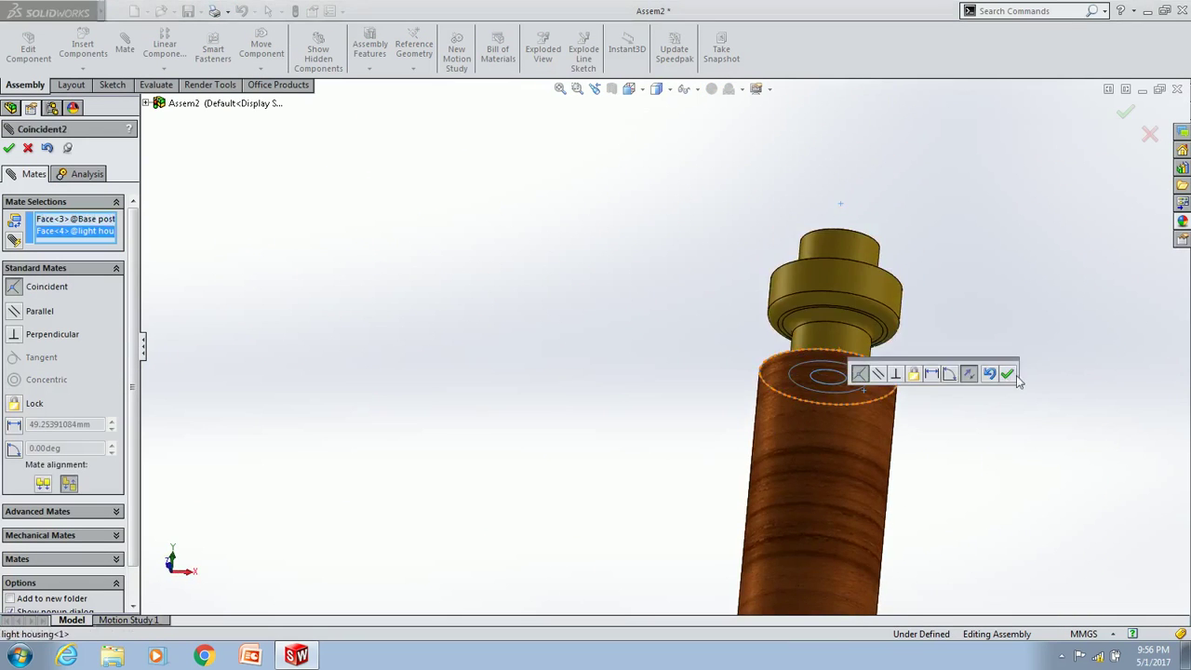
pyautogui.click(1007, 374)
pyautogui.scroll(-3, 684, 401)
# - Insert the light globe part and begin mating its bottom face
pyautogui.click(8, 147)
pyautogui.click(82, 48)
pyautogui.click(244, 188)
pyautogui.click(529, 435)
pyautogui.click(559, 307)
pyautogui.scroll(5, 611, 317)
pyautogui.click(422, 358)
pyautogui.click(125, 48)
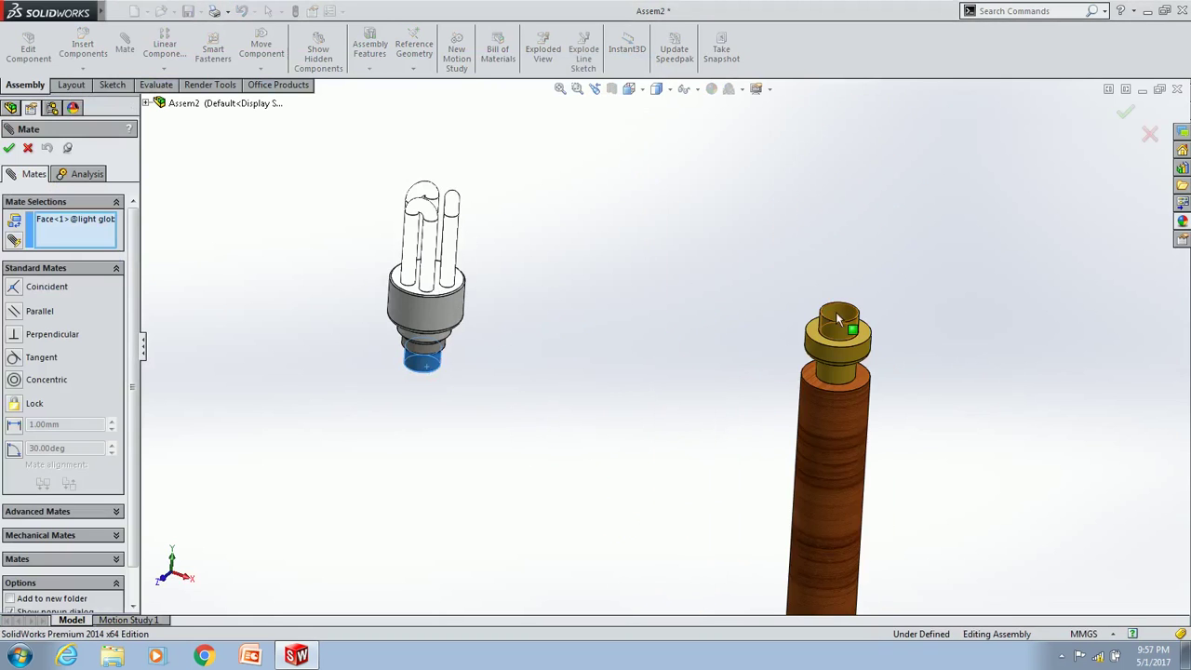
# - Mate the bulb's base face and edge to the housing socket
pyautogui.click(837, 319)
pyautogui.click(1017, 284)
pyautogui.scroll(3, 865, 210)
pyautogui.scroll(2, 780, 258)
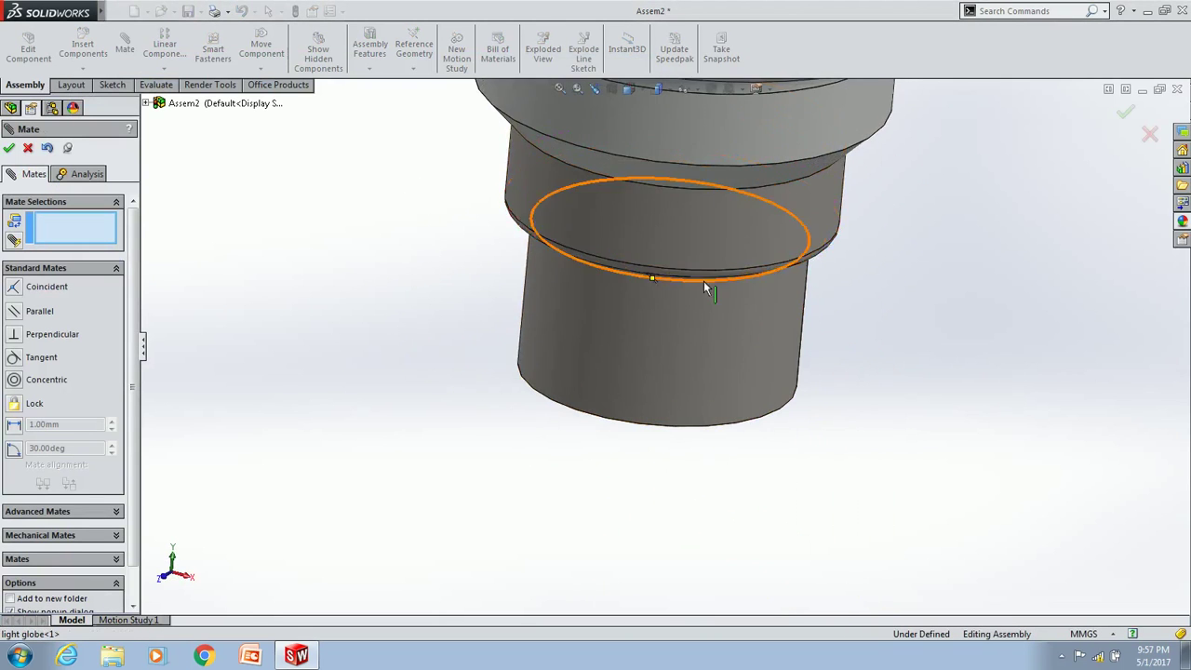
pyautogui.click(704, 281)
pyautogui.scroll(-2, 704, 281)
pyautogui.click(633, 436)
pyautogui.click(756, 465)
pyautogui.press('Return')
pyautogui.scroll(-3, 706, 422)
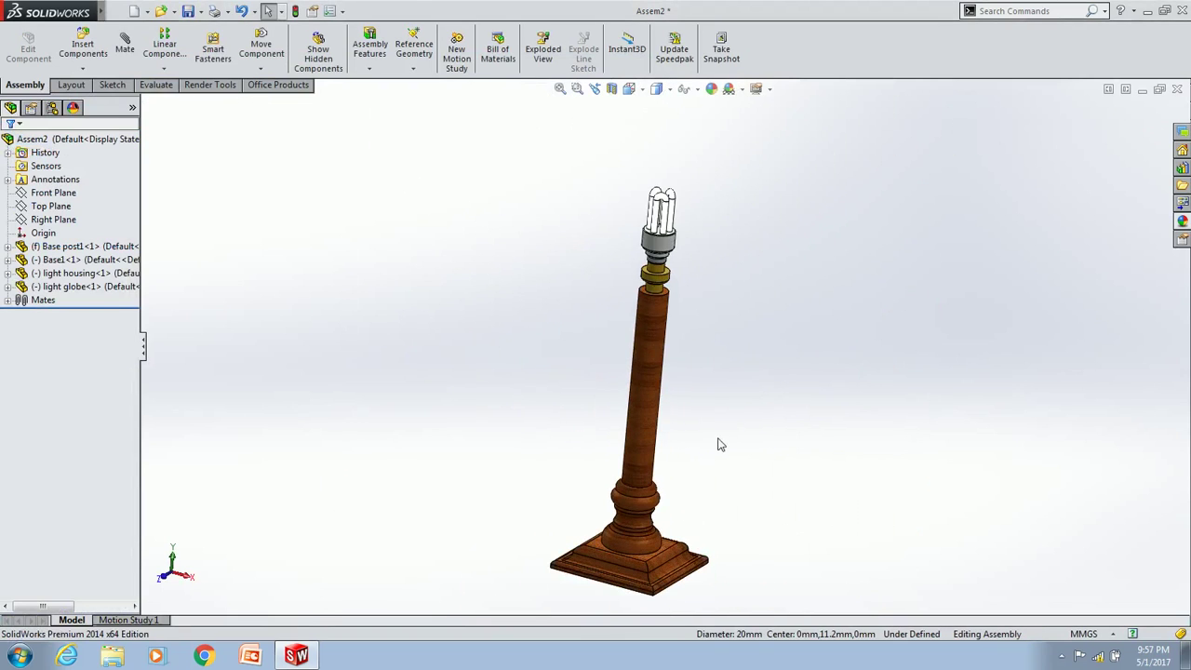
# - Save the assembly as 'Bed Light ASSEM' and start a new document
pyautogui.click(115, 9)
pyautogui.click(135, 138)
pyautogui.write('Bed Light ASSEM')
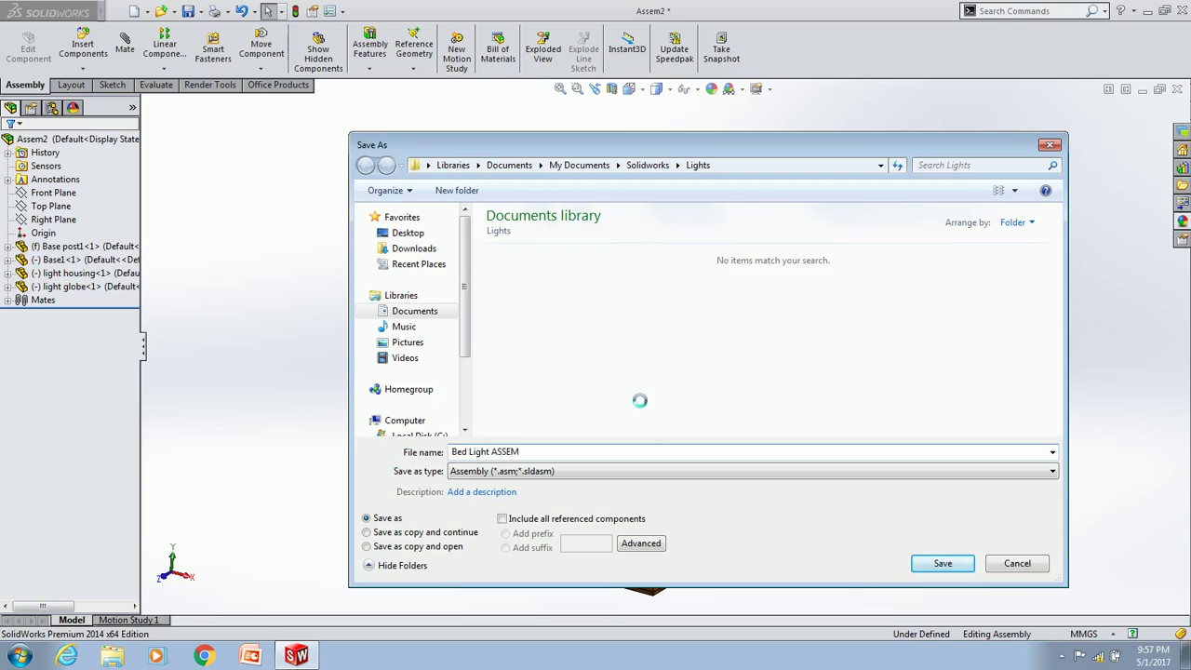
pyautogui.press('Return')
pyautogui.click(1142, 89)
pyautogui.click(134, 11)
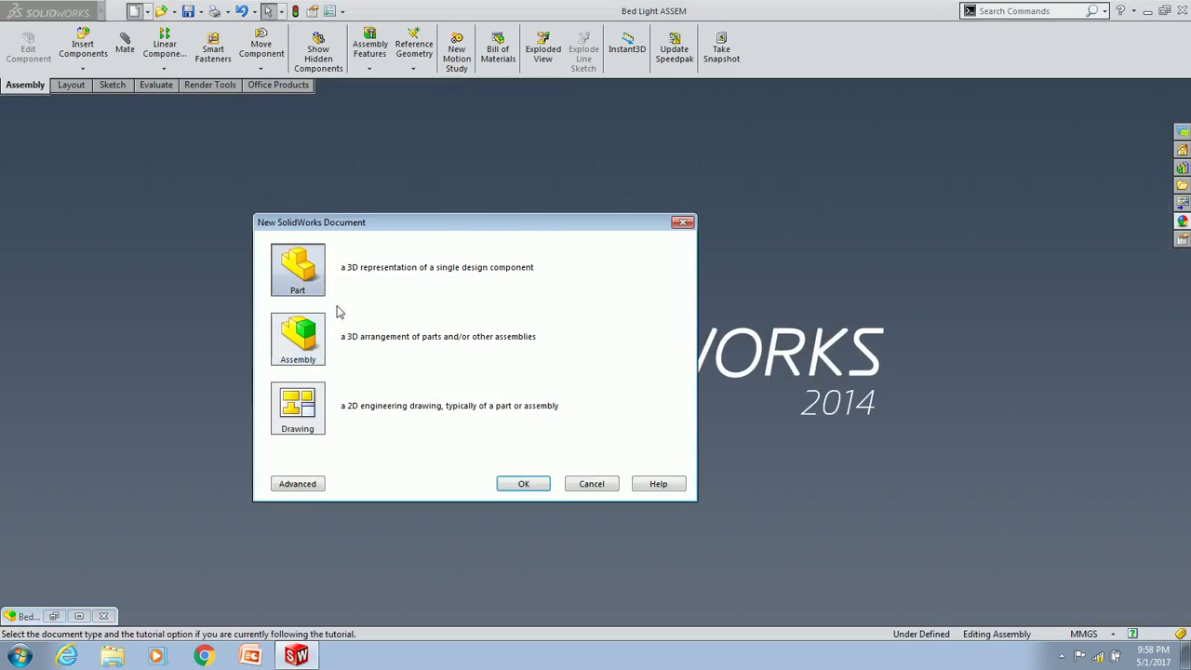
# - Create a new part and draw vertical and 110 mm horizontal construction lines on the Front Plane
pyautogui.click(293, 267)
pyautogui.click(524, 483)
pyautogui.click(71, 225)
pyautogui.click(75, 205)
pyautogui.press('l')
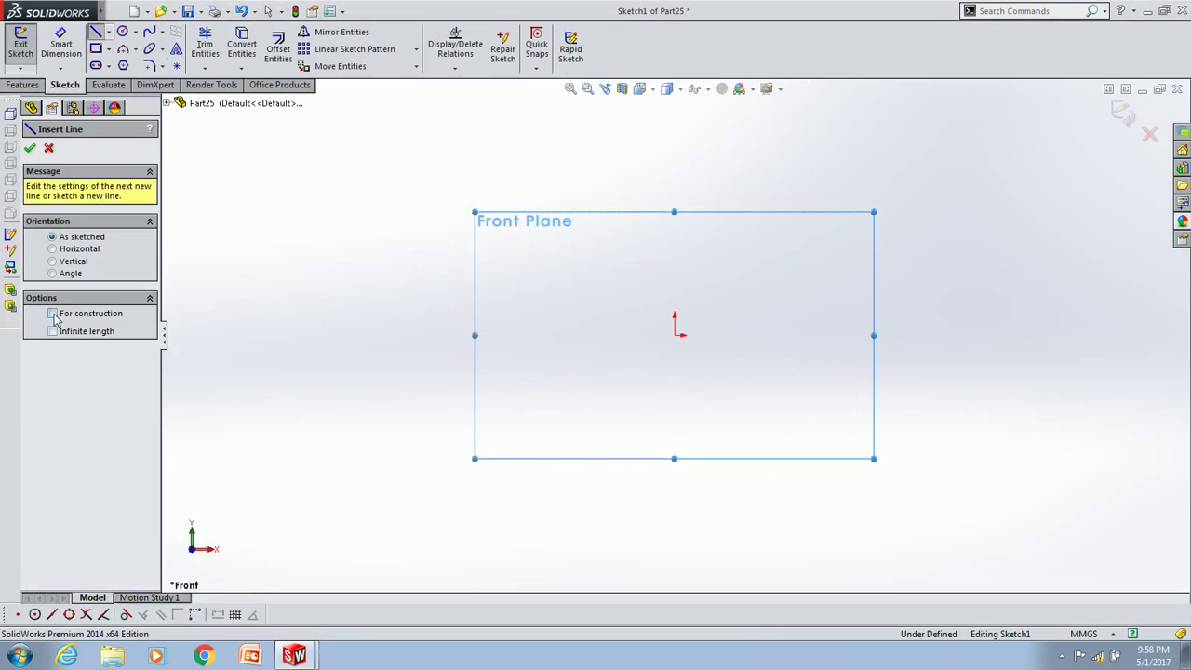
pyautogui.click(53, 314)
pyautogui.click(675, 224)
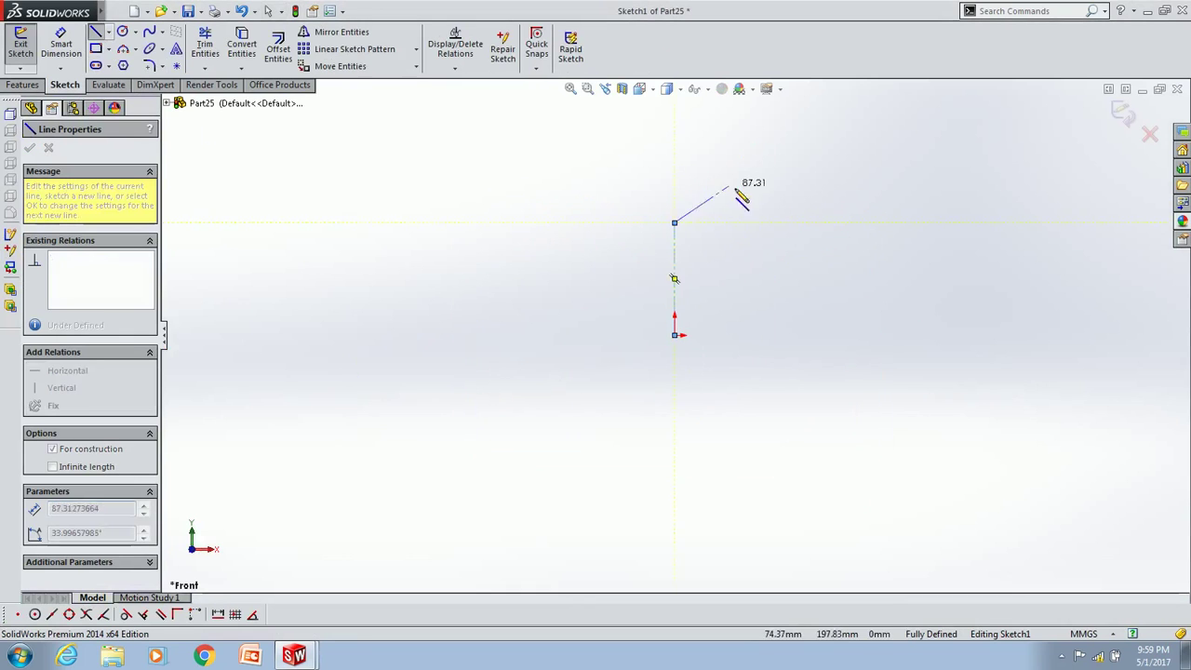
pyautogui.click(712, 223)
pyautogui.click(713, 335)
pyautogui.doubleClick(794, 335)
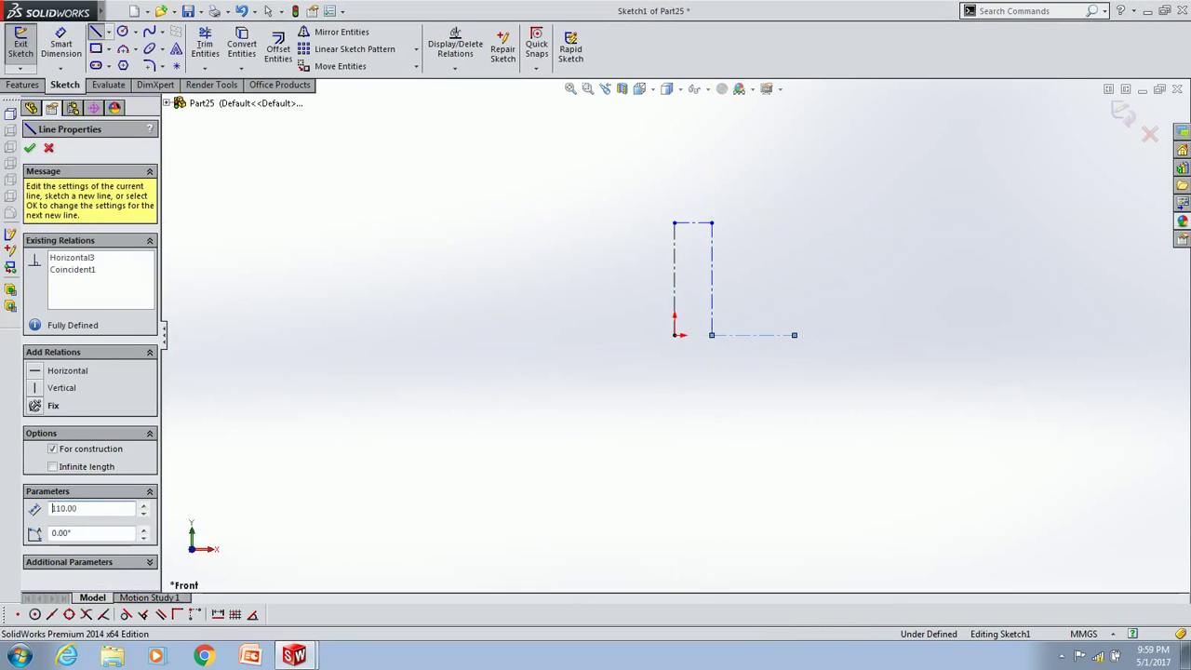
# - Draw two parallel slanted lines forming the thin shade profile
pyautogui.click(713, 225)
pyautogui.press('Escape')
pyautogui.scroll(-3, 810, 363)
pyautogui.click(721, 337)
pyautogui.scroll(-3, 660, 291)
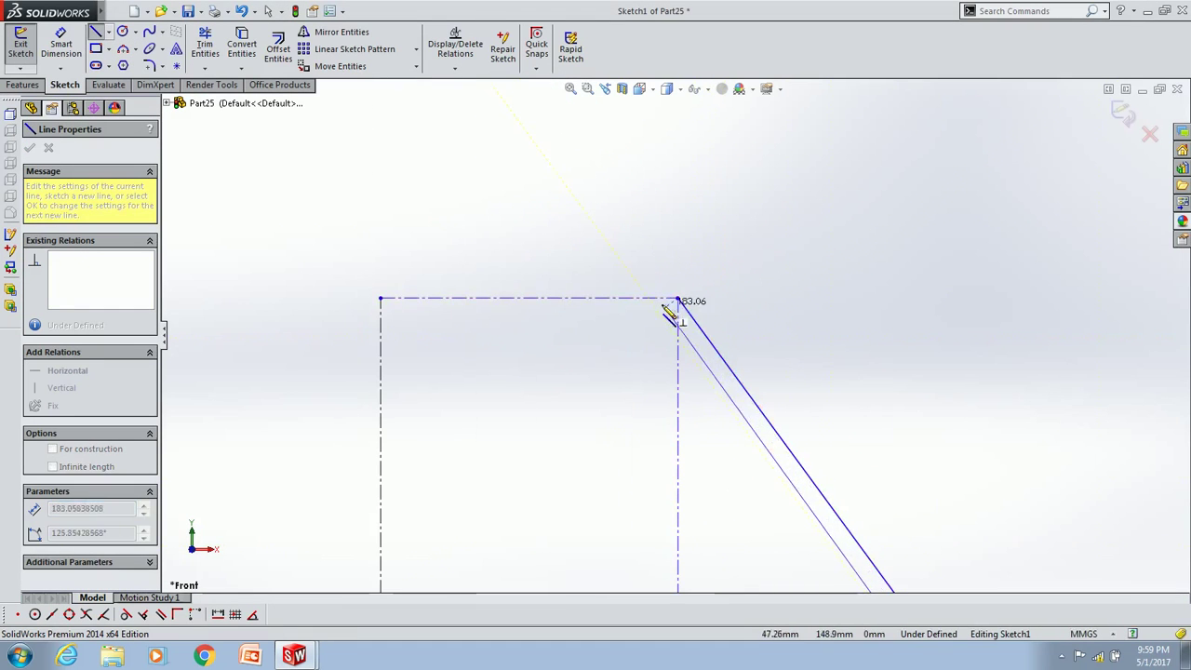
pyautogui.click(668, 300)
pyautogui.press('Escape')
pyautogui.scroll(3, 674, 335)
# - Revolve the profile 360° about the vertical line into a hollow cone
pyautogui.click(23, 84)
pyautogui.click(73, 49)
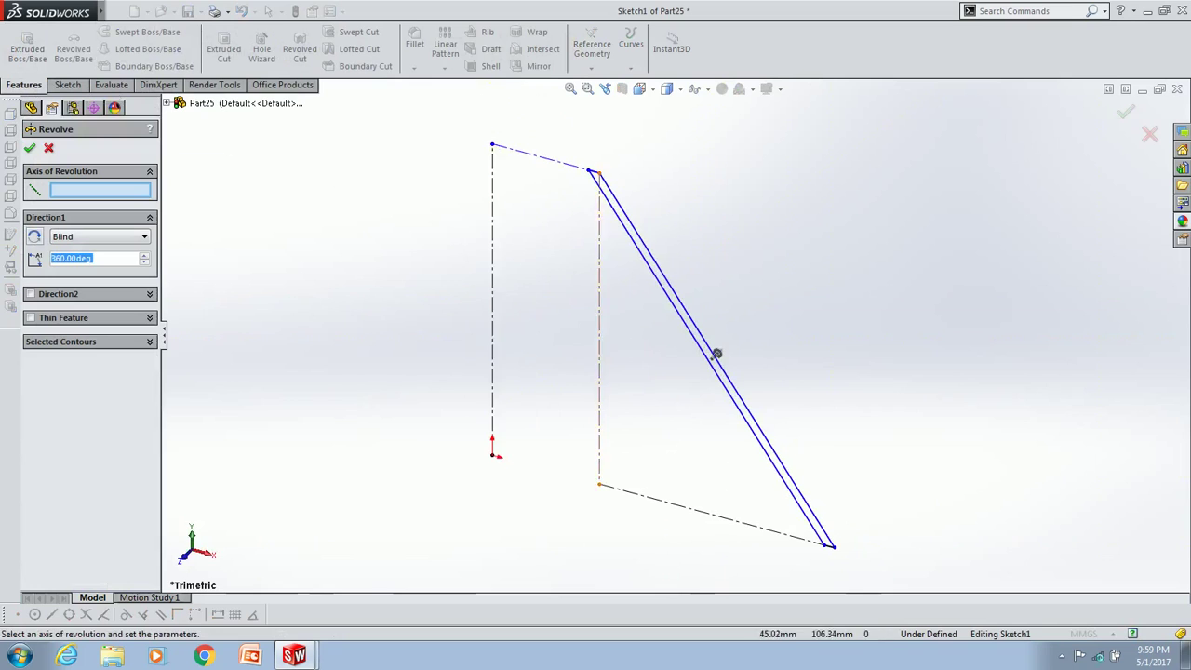
pyautogui.click(491, 267)
pyautogui.click(29, 147)
pyautogui.click(721, 89)
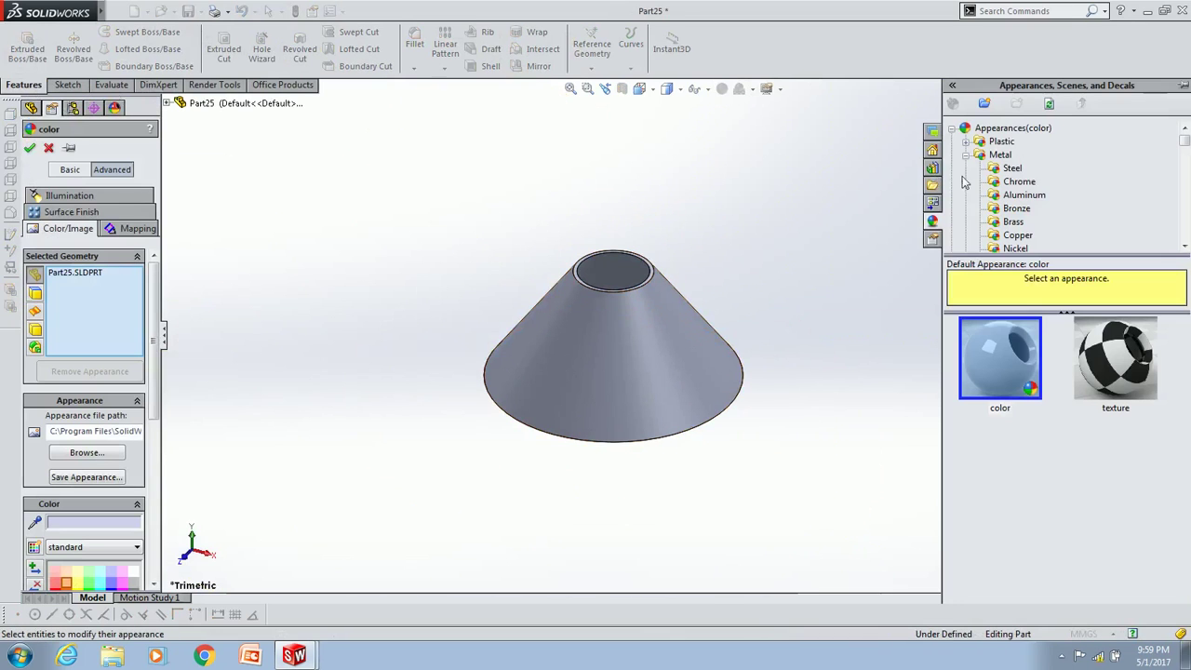
# - Apply the Fabric > Cloth blue cotton appearance and tint it navy, RGB 0/72/107
pyautogui.scroll(-5, 1064, 194)
pyautogui.click(1014, 211)
pyautogui.click(998, 480)
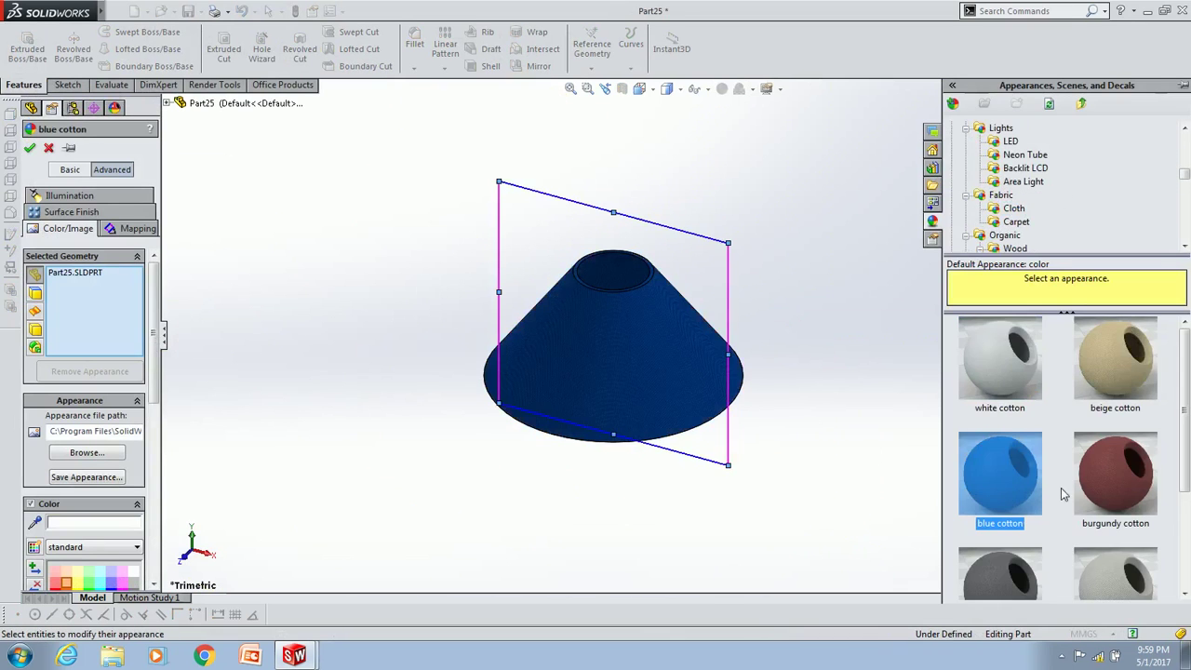
pyautogui.click(92, 412)
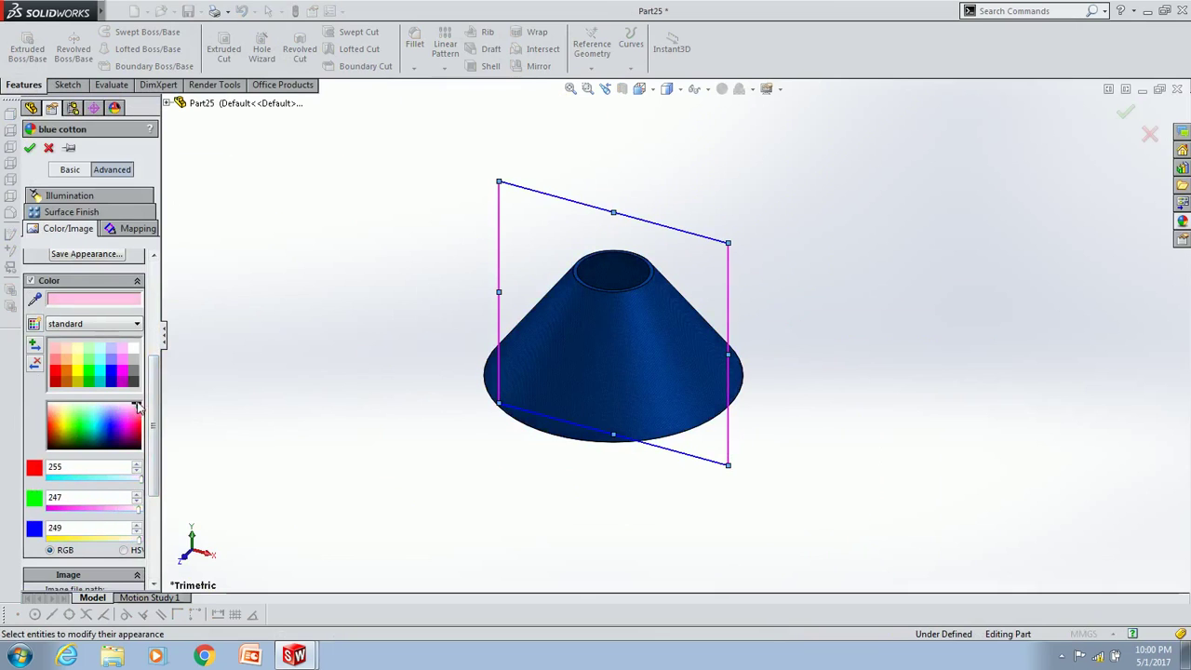
pyautogui.click(112, 374)
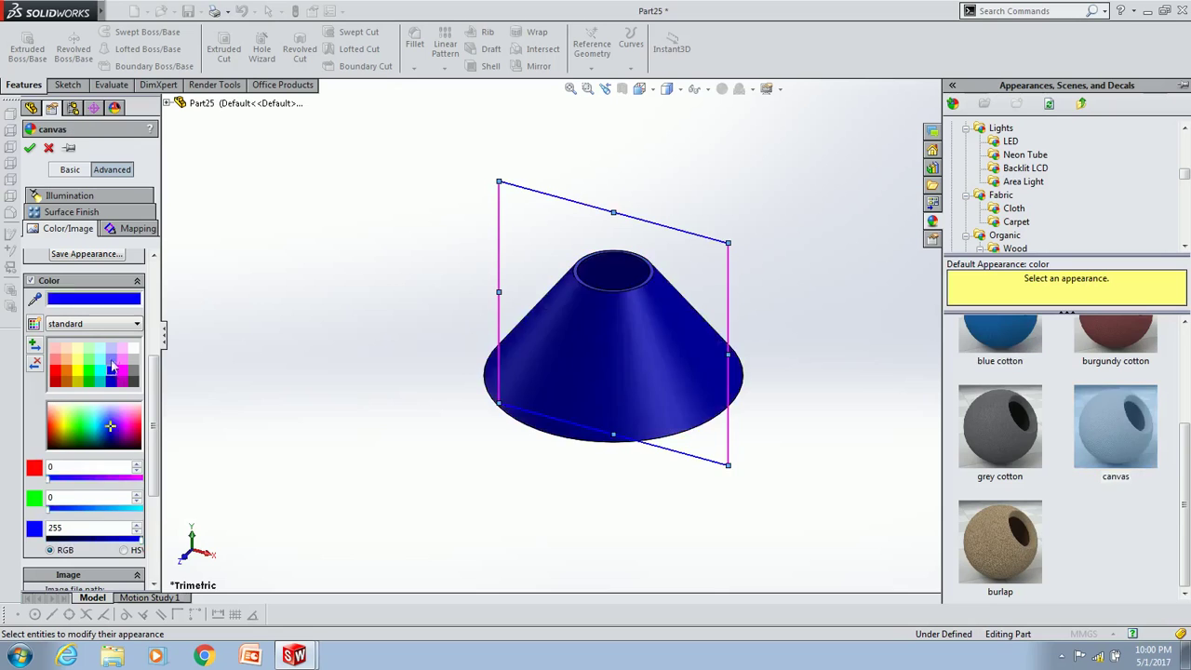
pyautogui.click(94, 410)
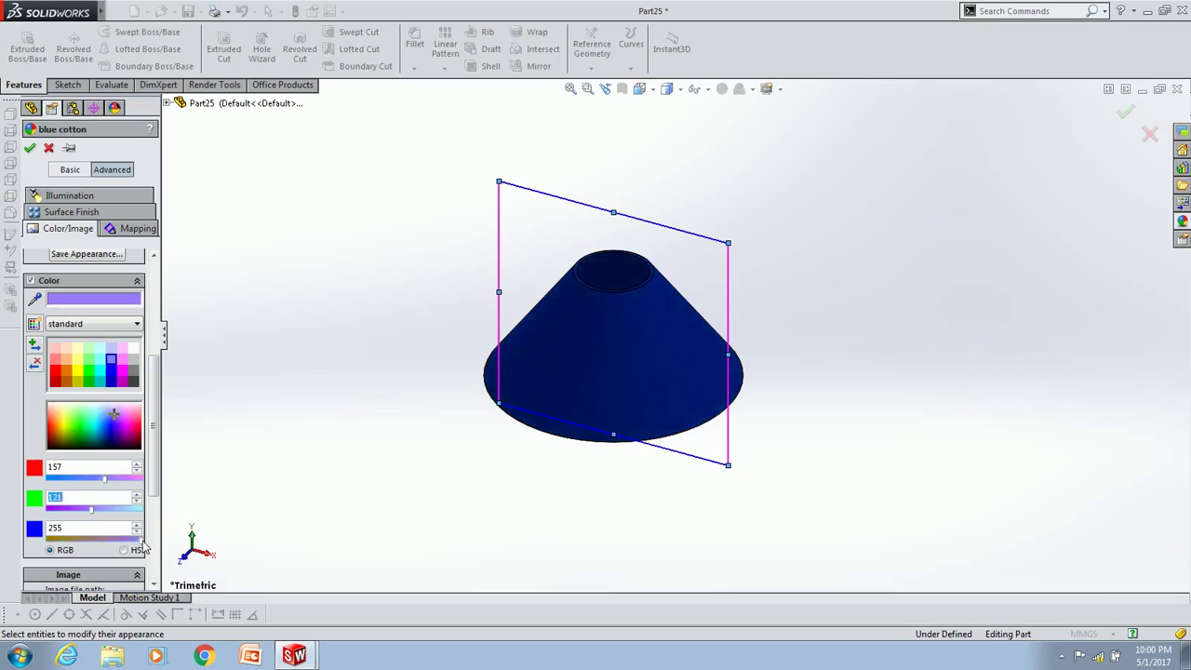
pyautogui.moveTo(142, 540); pyautogui.dragTo(85, 540)
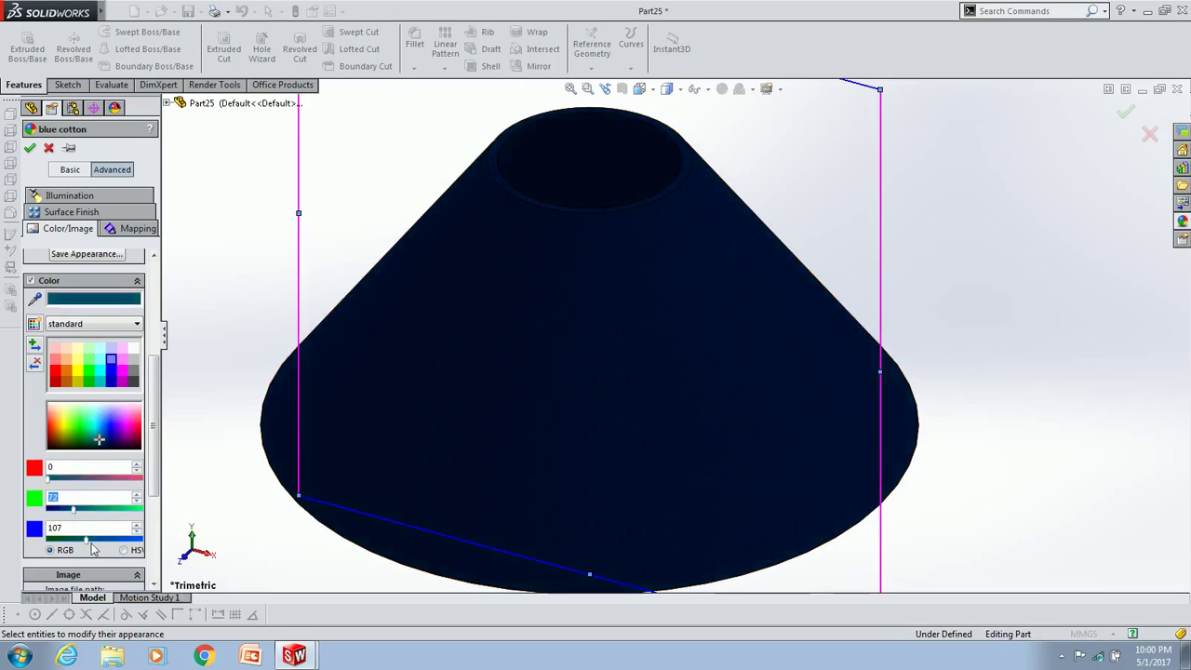
pyautogui.scroll(3, 713, 354)
pyautogui.click(29, 147)
pyautogui.click(117, 11)
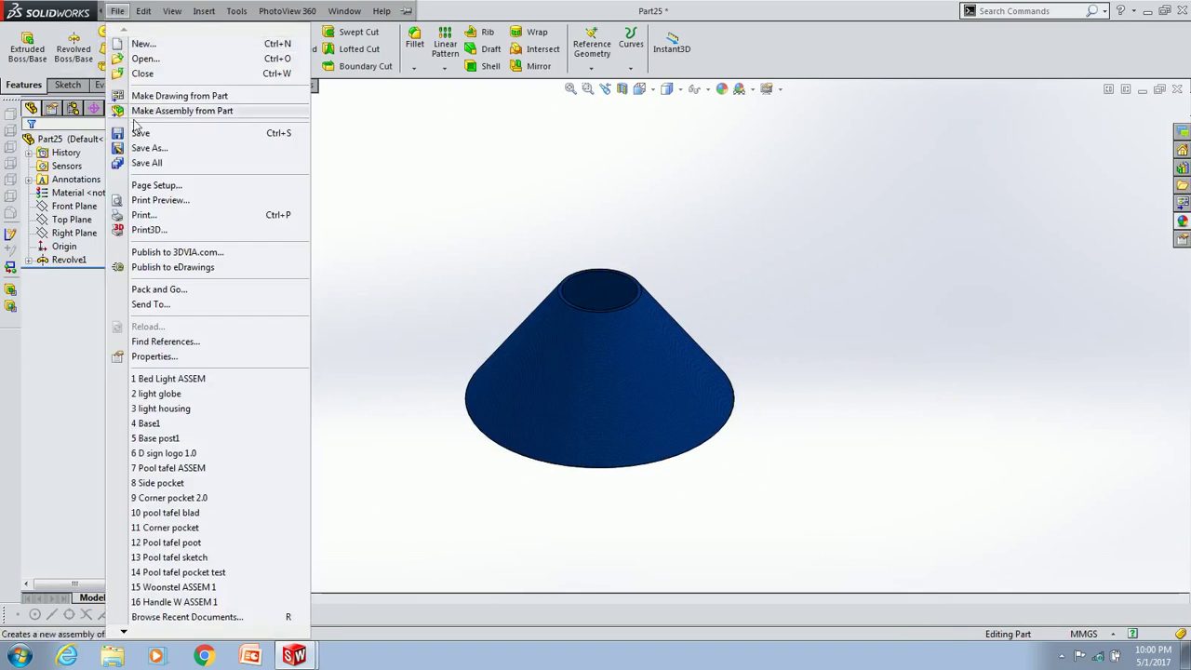
# - Save the shade part as 'Lamp kap' and return to the Bed Light ASSEM assembly
pyautogui.click(147, 148)
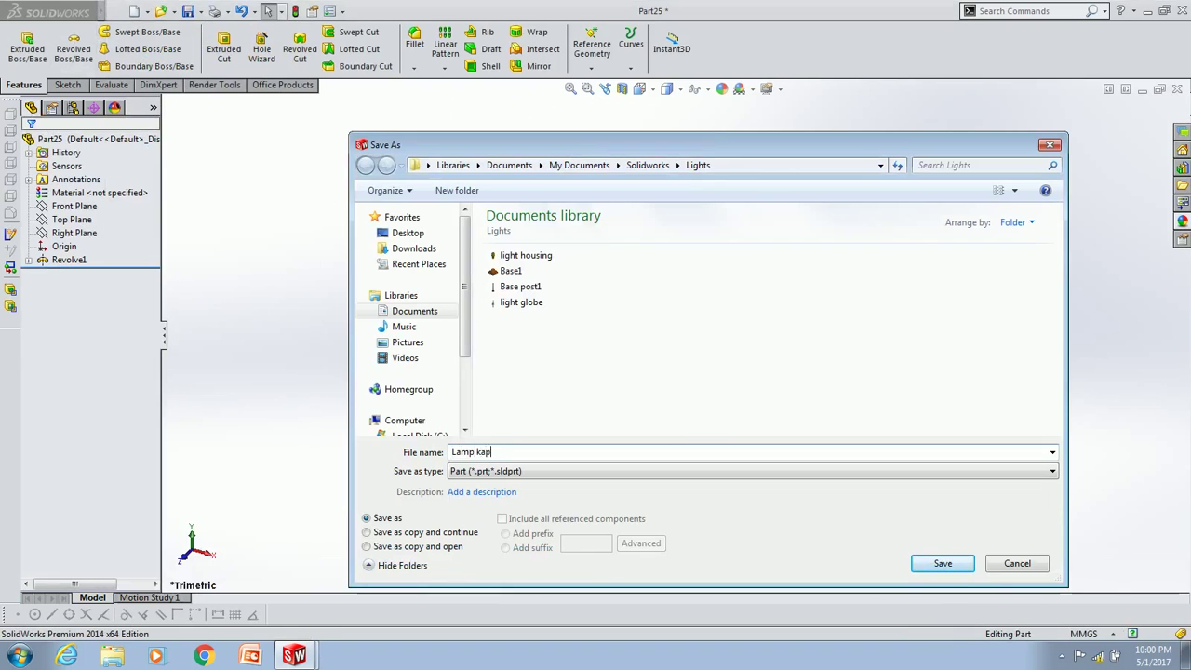
pyautogui.press('Return')
pyautogui.hotkey('ctrl', 'Tab')
# - Insert the Lamp kap part into Bed Light ASSEM and place it
pyautogui.click(82, 46)
pyautogui.click(59, 408)
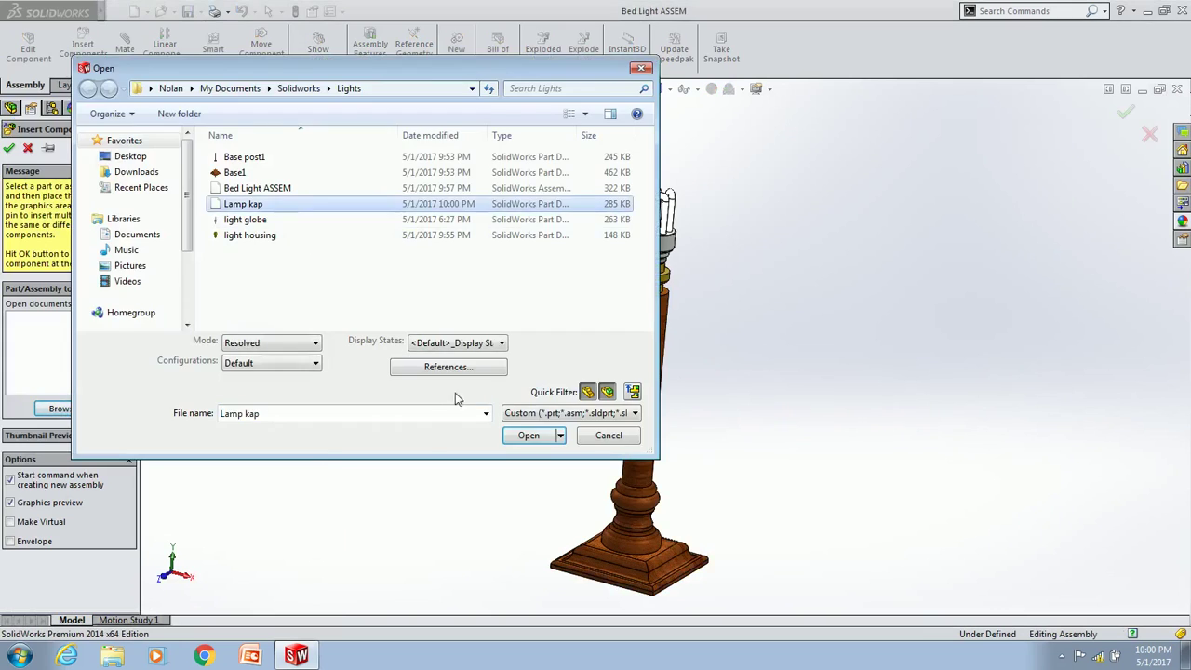
pyautogui.click(528, 434)
pyautogui.click(463, 208)
pyautogui.scroll(-5, 522, 223)
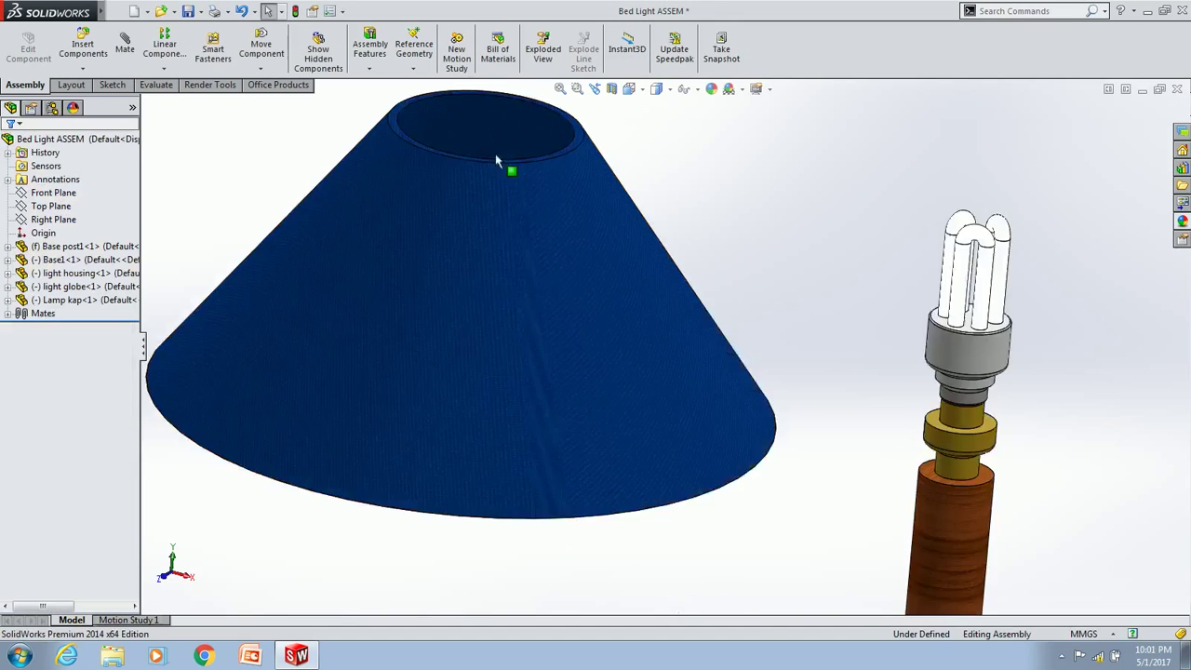
pyautogui.scroll(-2, 496, 161)
# - Mate the shade to the top of Base post1 with coincident mates
pyautogui.click(496, 161)
pyautogui.click(125, 46)
pyautogui.click(870, 414)
pyautogui.click(989, 428)
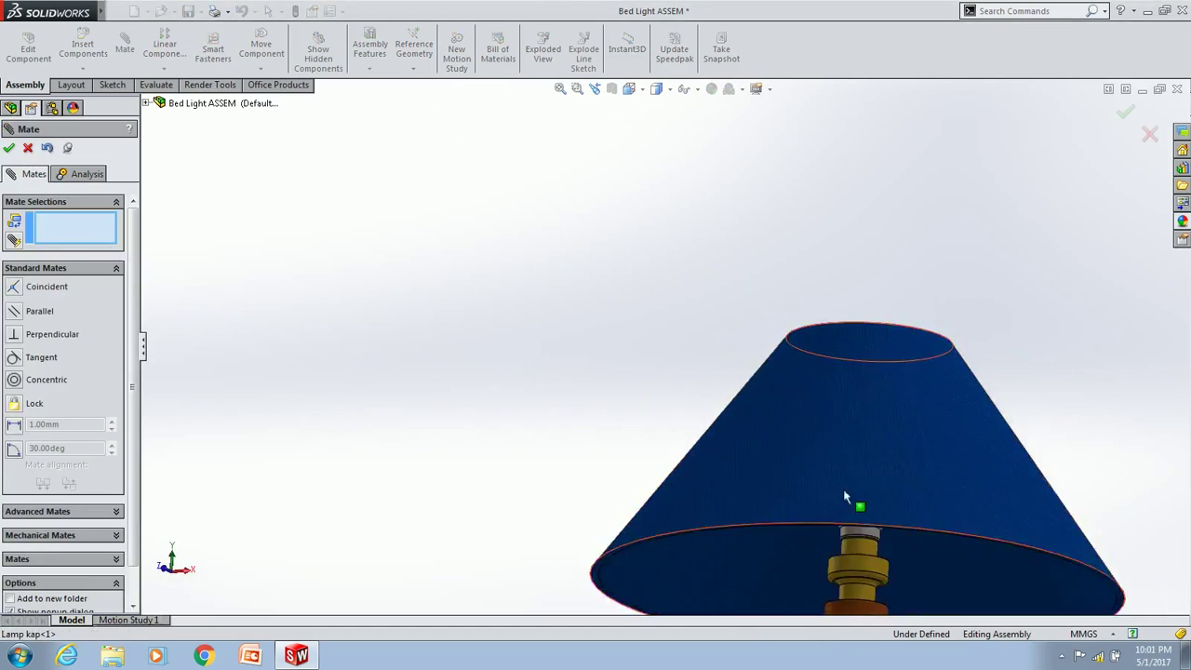
pyautogui.scroll(-3, 843, 498)
pyautogui.click(731, 457)
pyautogui.click(681, 400)
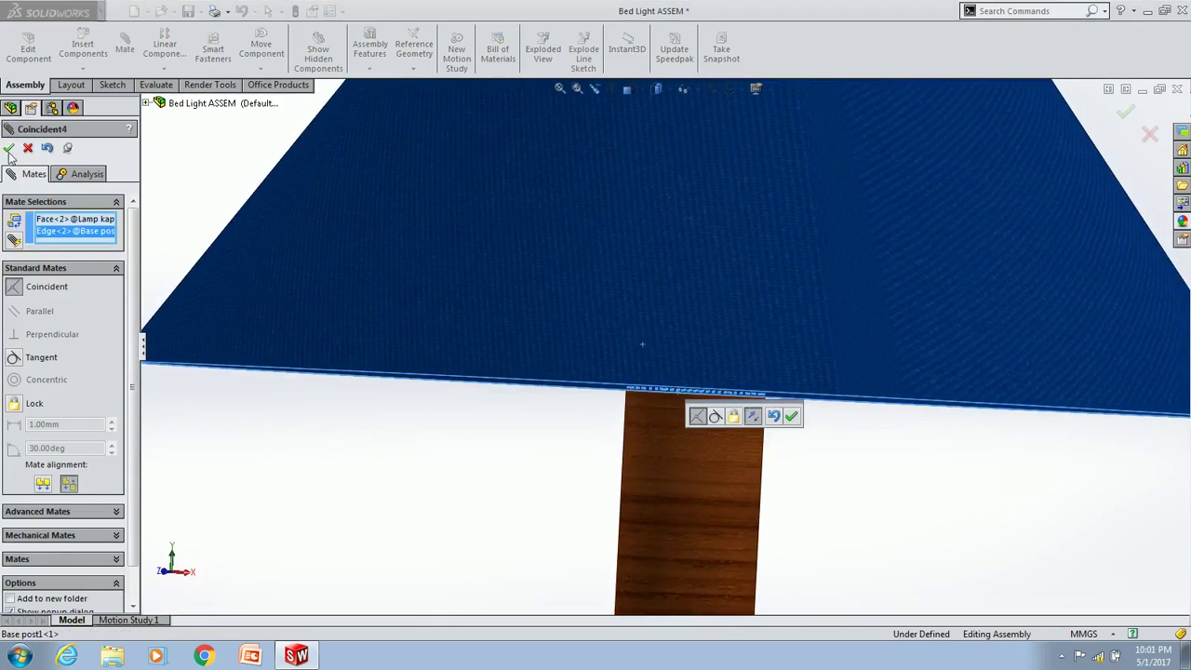